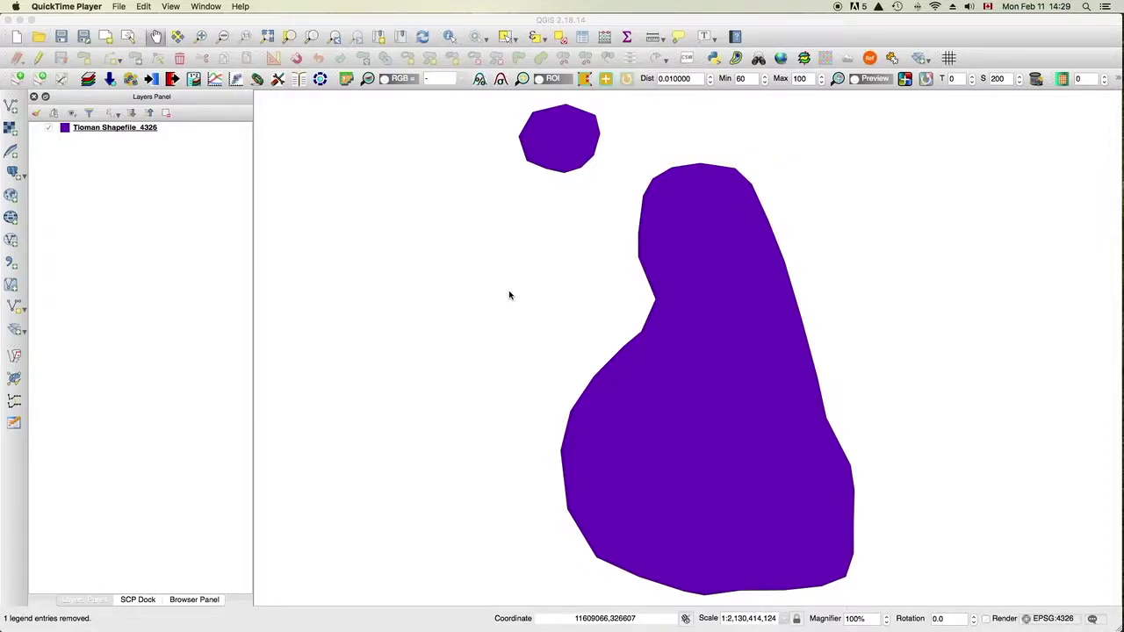
- Open Smooth geometry from the Processing Toolbox with Tioman Shapefile_4326 input, 1 iteration, offset 0.25
left_click(455, 26)
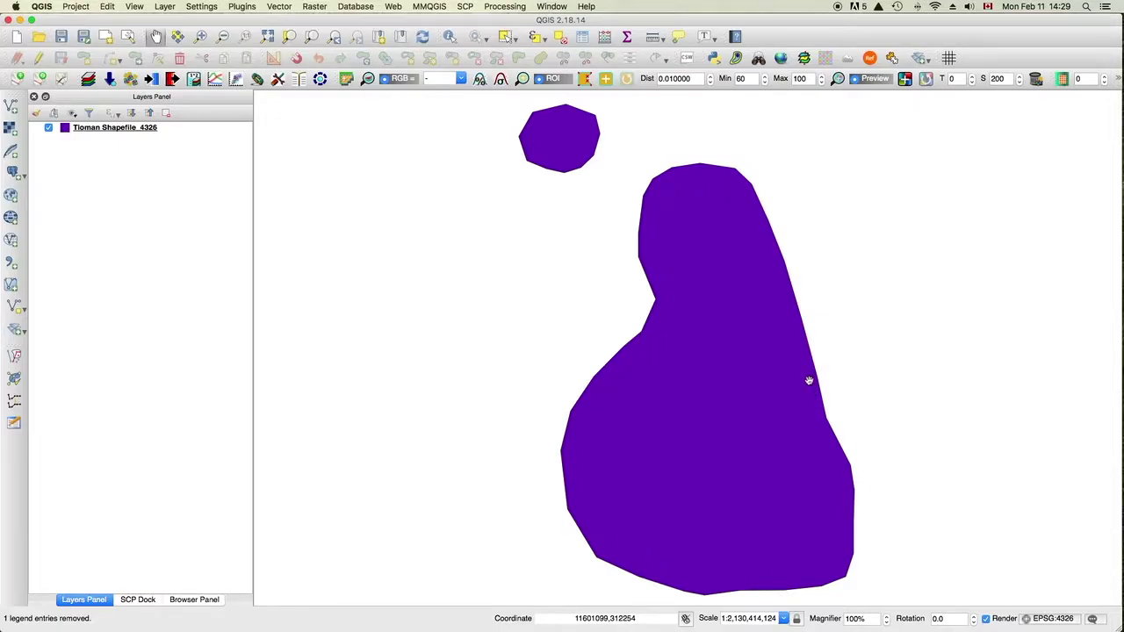
left_click(505, 7)
left_click(517, 21)
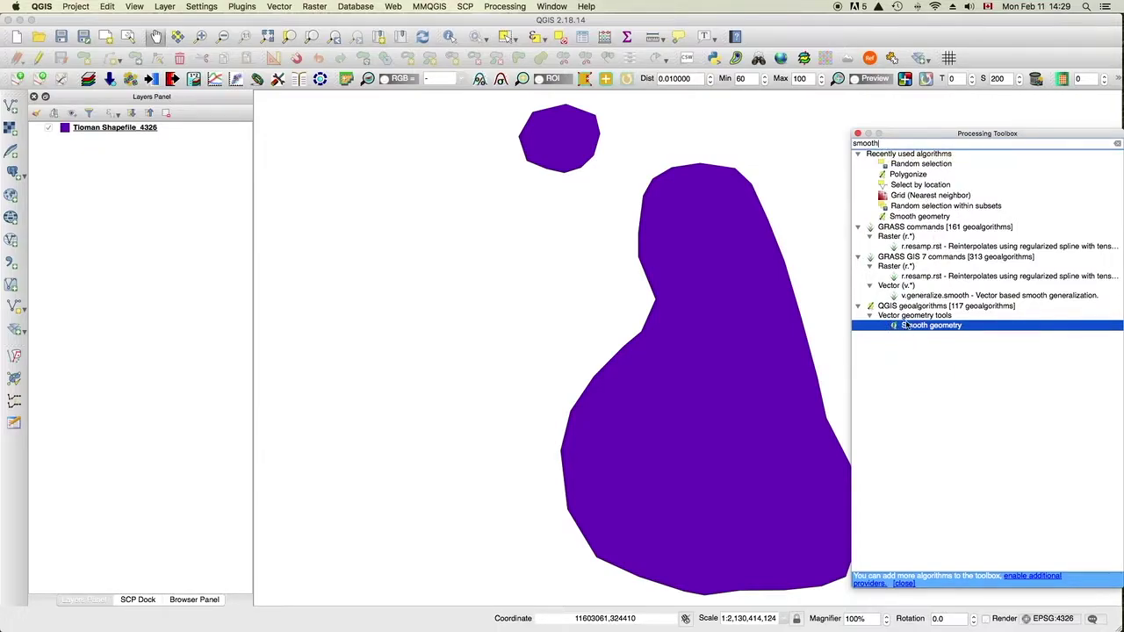
double_click(933, 326)
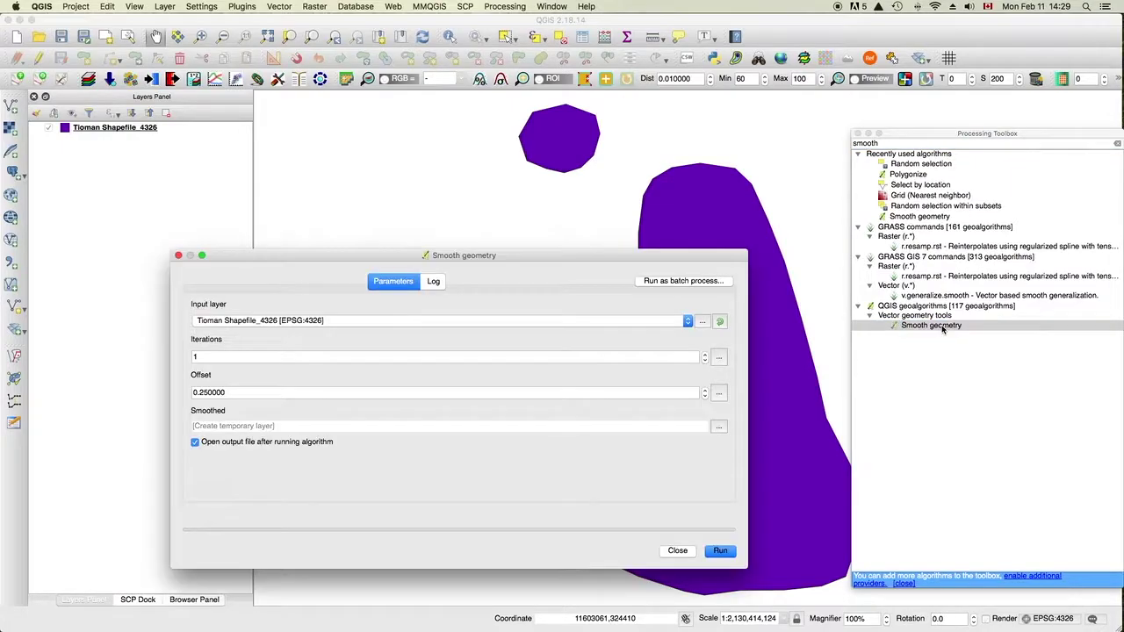
left_click(351, 321)
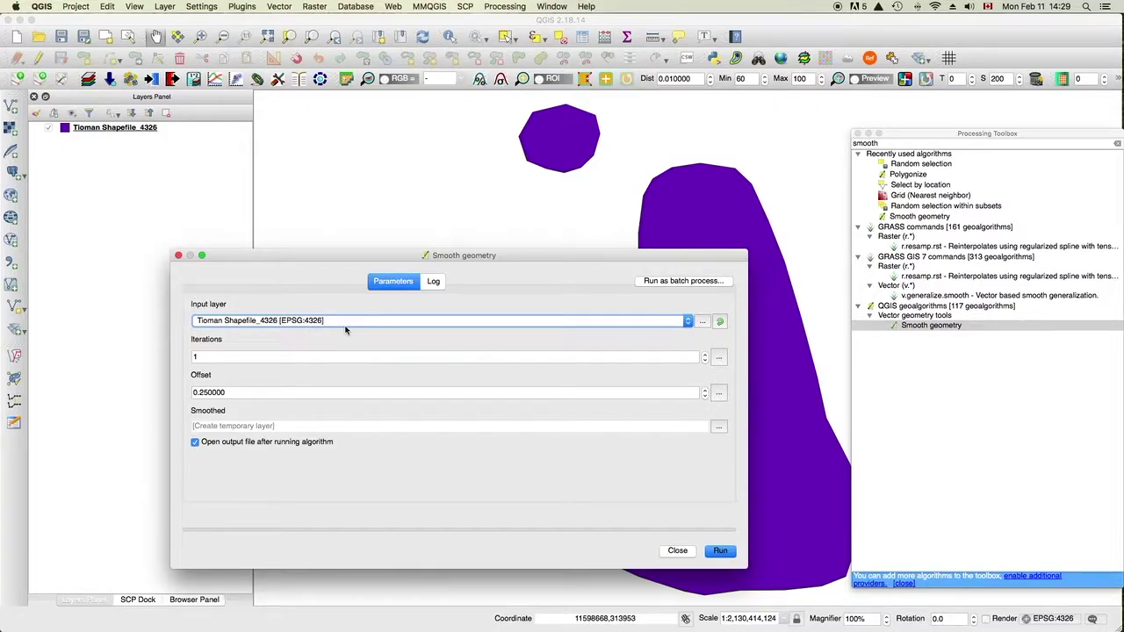
left_click(250, 356)
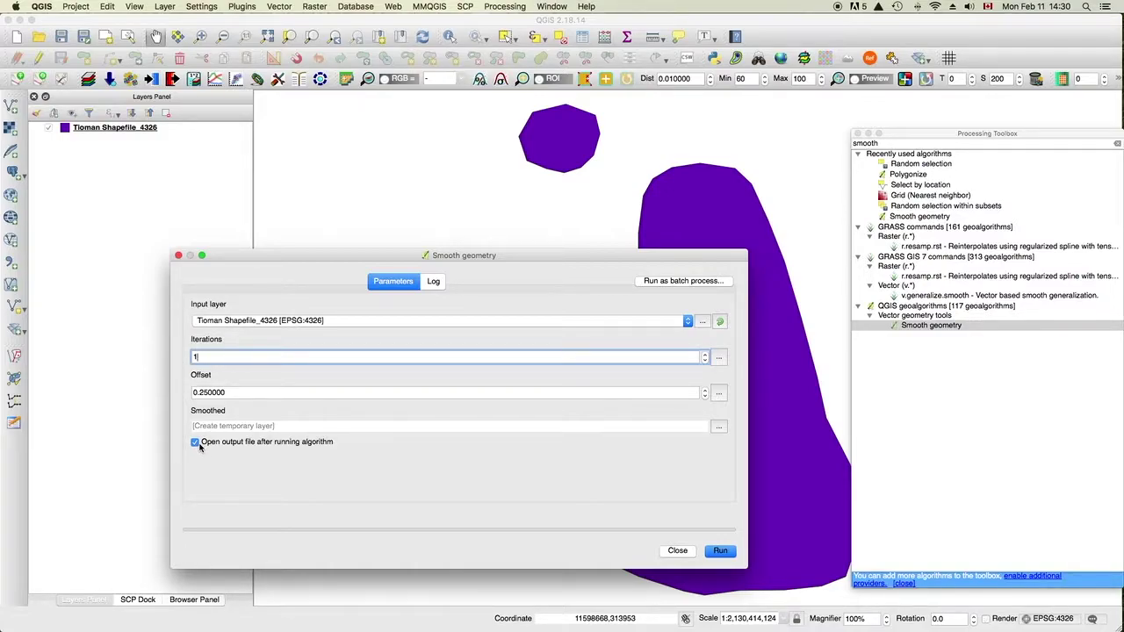
- Run the smoothing and give the resulting Smoothed layer a yellow-green simple fill
left_click(719, 552)
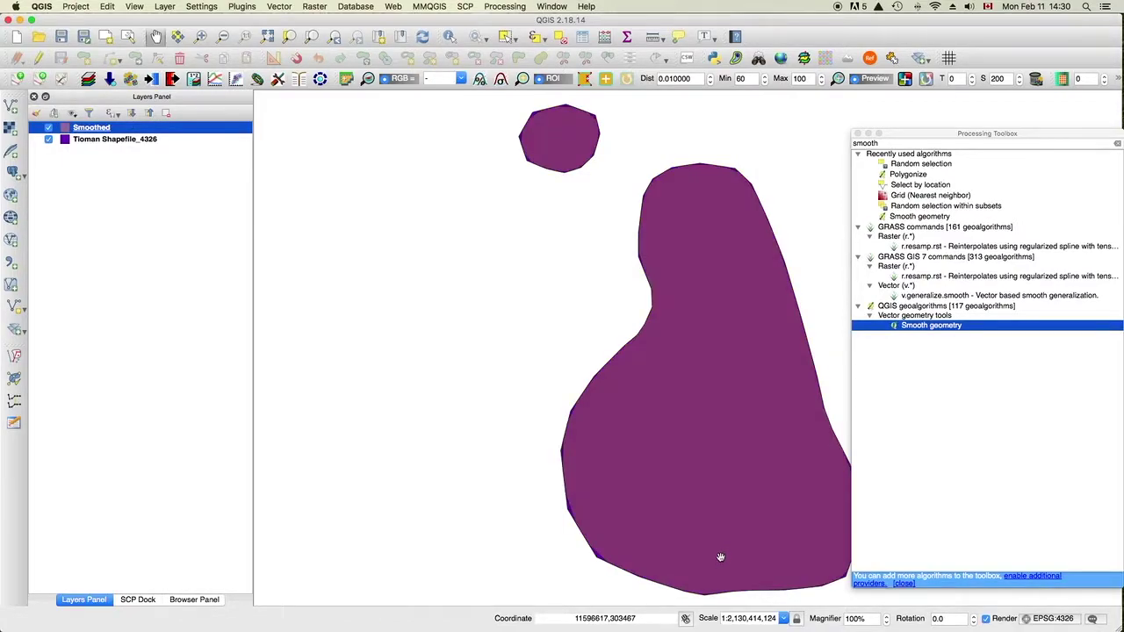
left_click(79, 129)
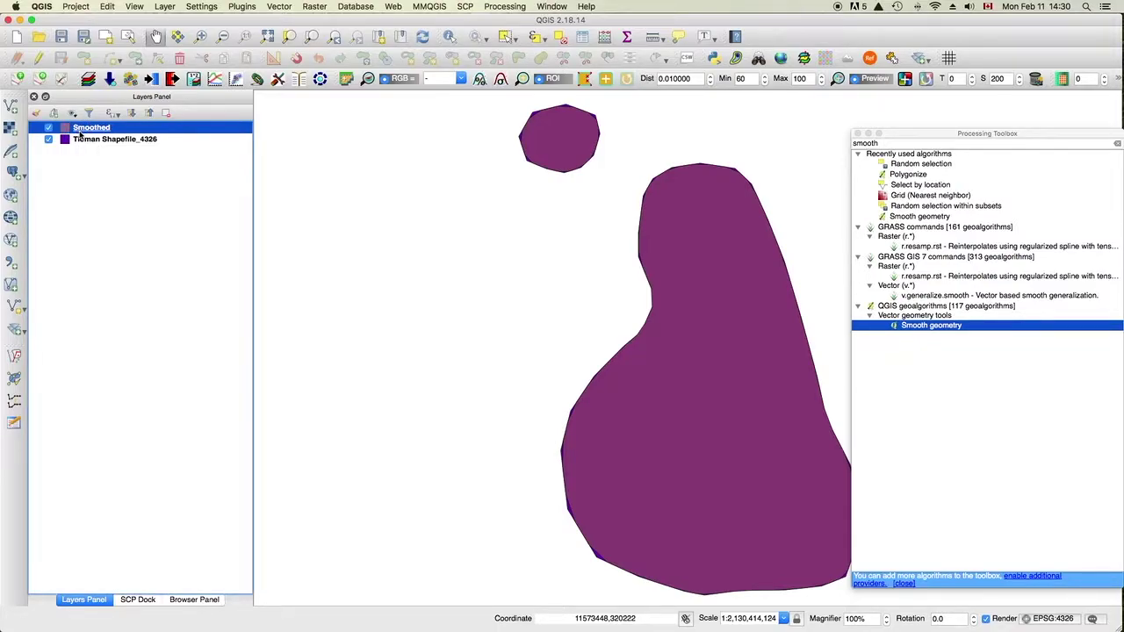
double_click(79, 132)
left_click(167, 158)
left_click(453, 274)
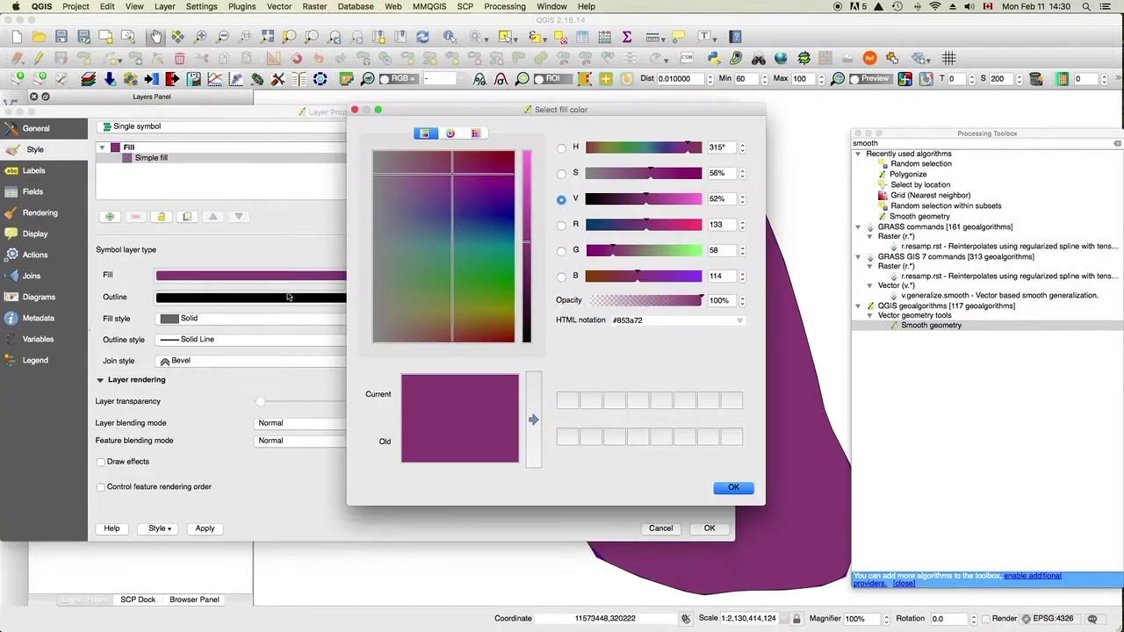
left_click(510, 309)
left_click(532, 222)
left_click(733, 487)
left_click(709, 527)
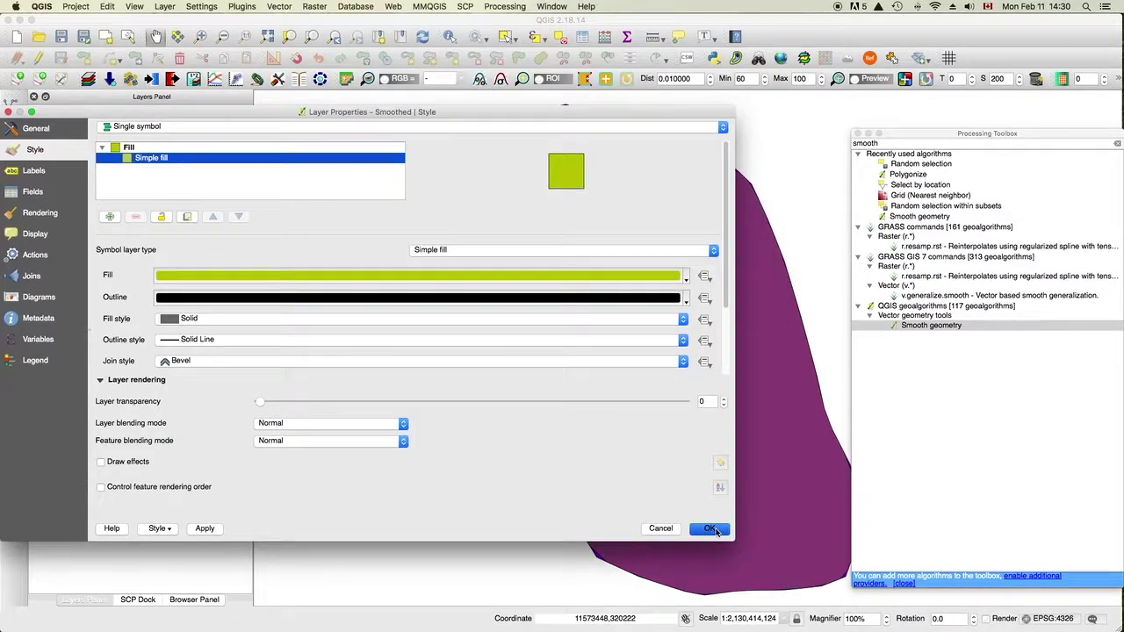
- Hide the original Tioman Shapefile_4326 layer and compare the rounded island outlines
scroll(645, 243, "up", 5)
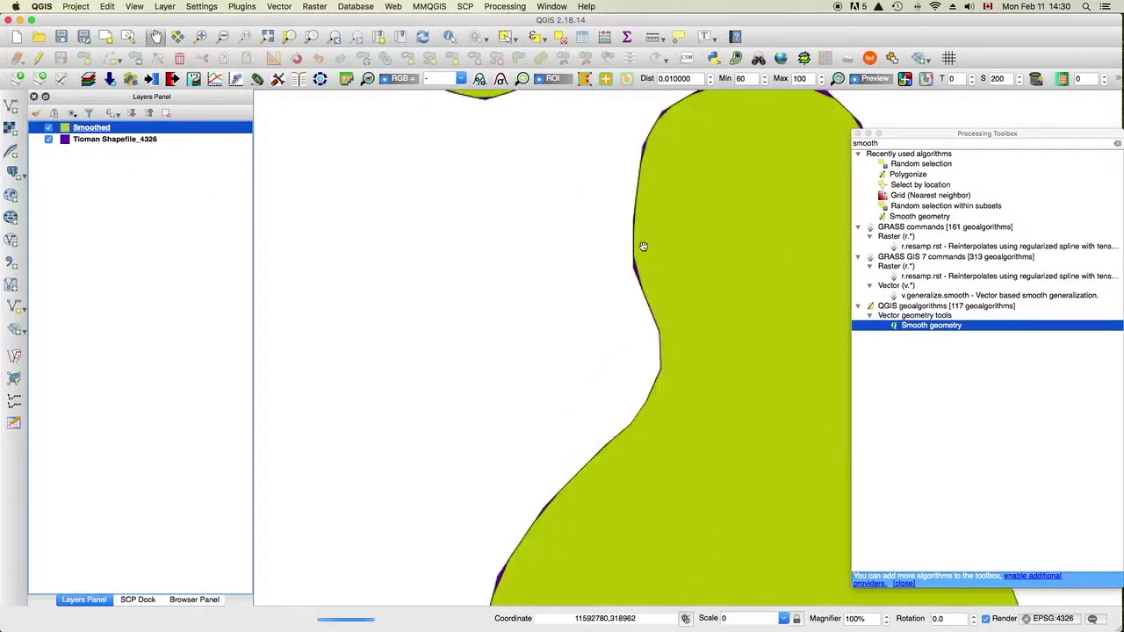
left_click_drag(627, 284, 491, 197)
left_click(857, 134)
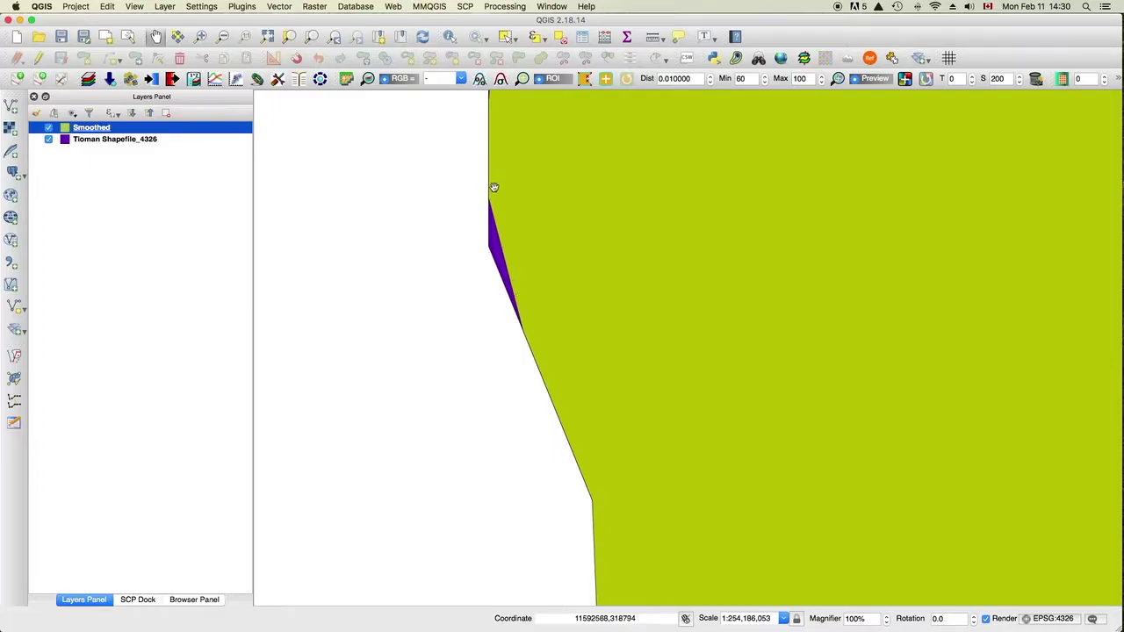
scroll(512, 303, "down", 6)
scroll(534, 281, "up", 3)
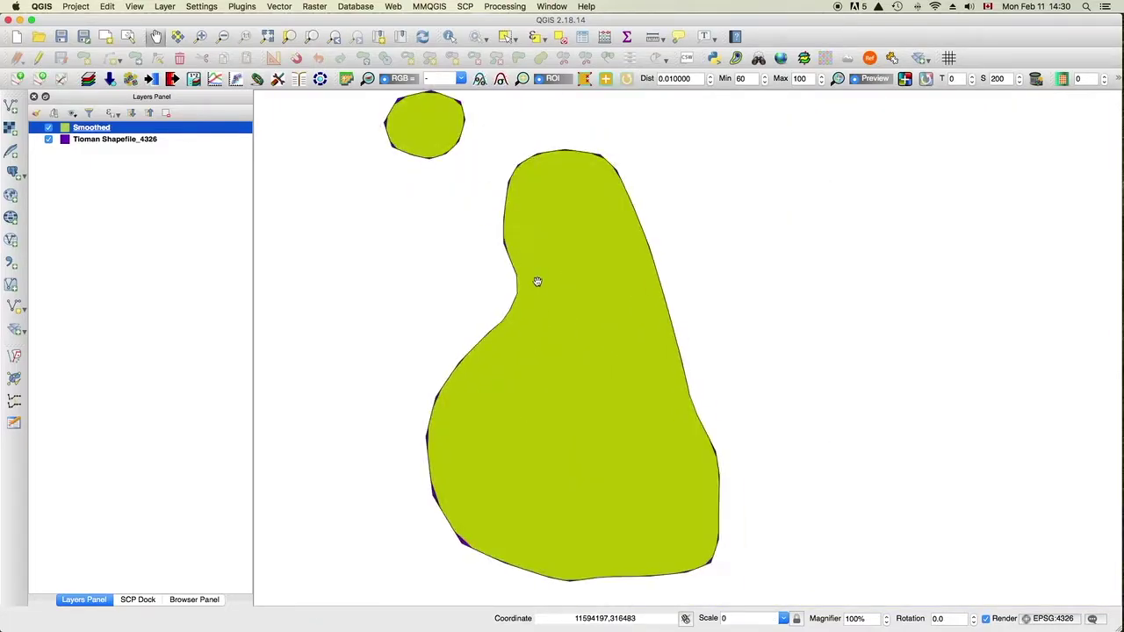
left_click(48, 140)
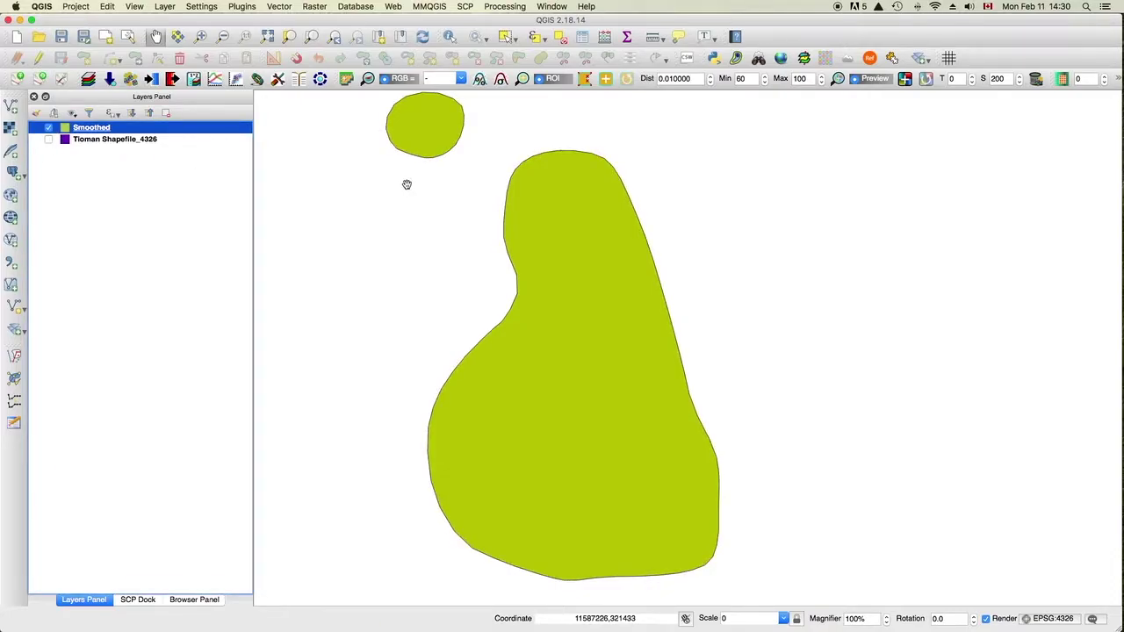
left_click_drag(406, 184, 522, 207)
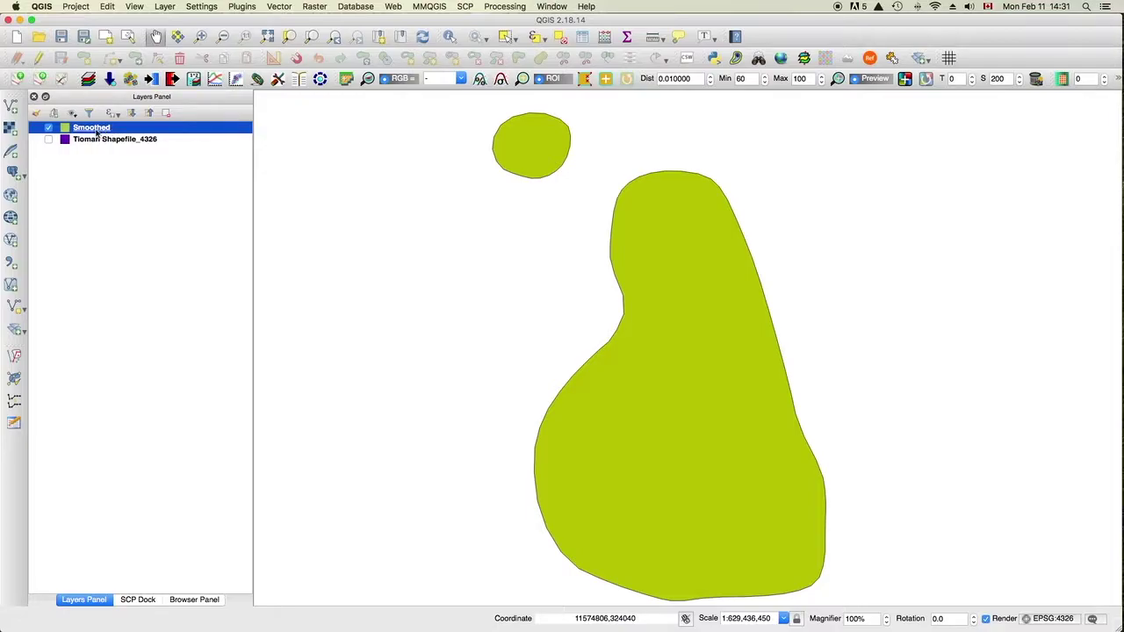
right_click(97, 133)
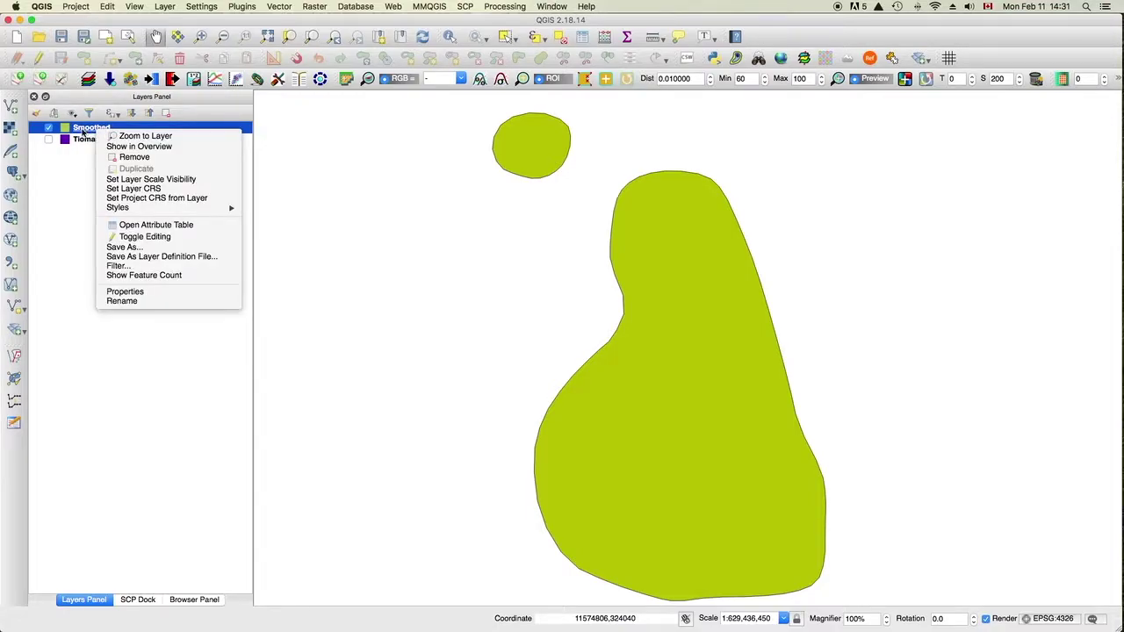
- Export the Smoothed layer as the shapefile 'Tioman Island Smooth' and add it to the map
left_click(158, 249)
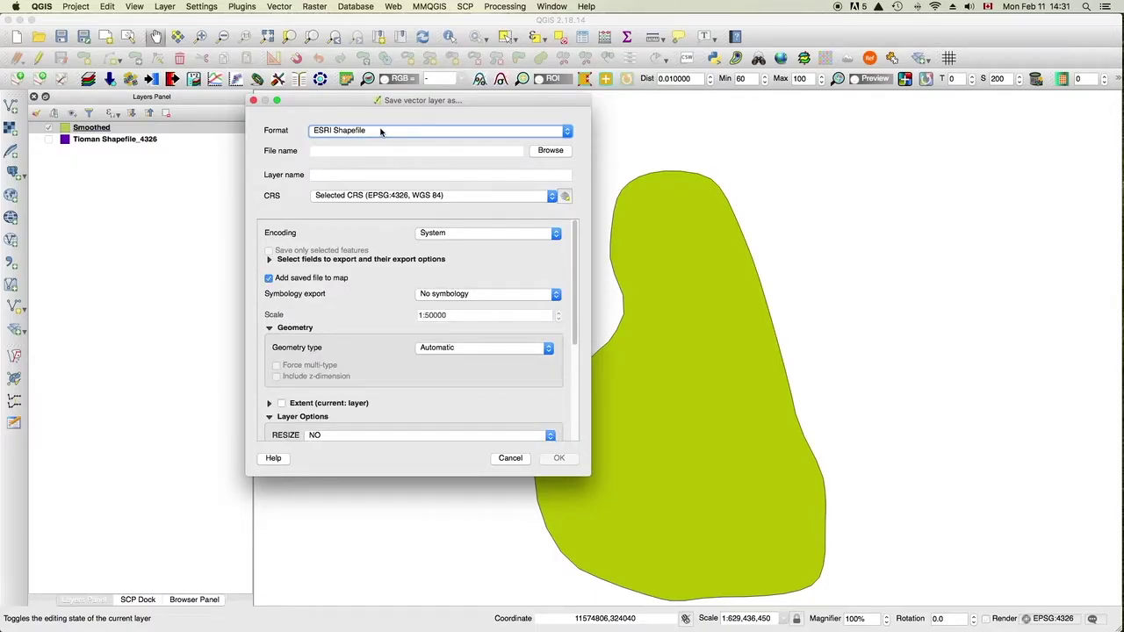
left_click(553, 153)
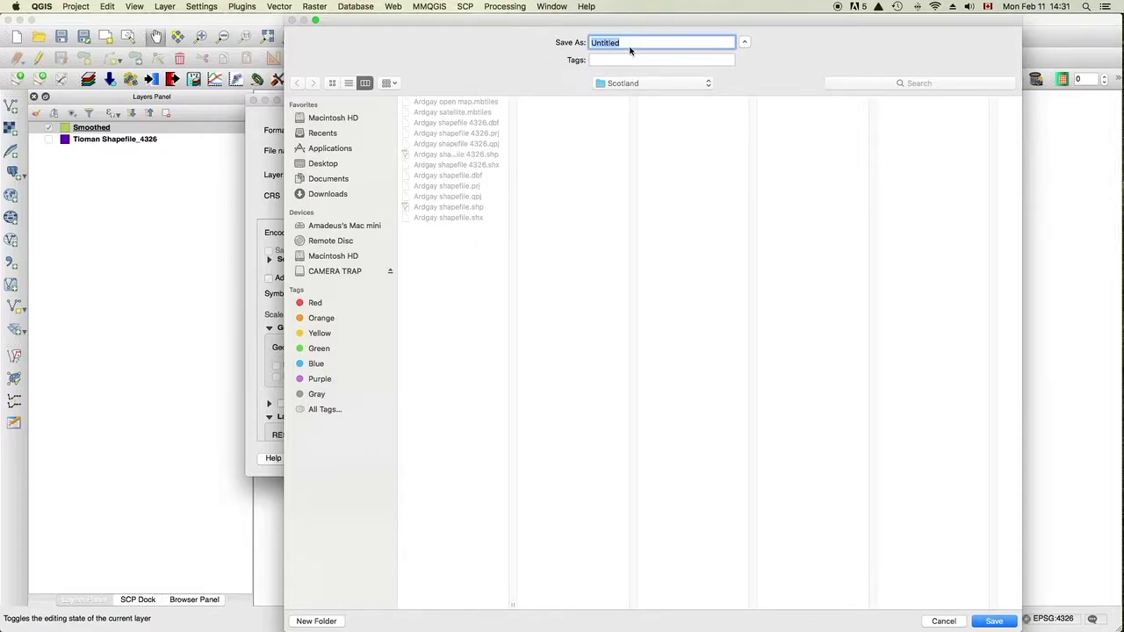
type("Tioman Island Smooth")
left_click(994, 621)
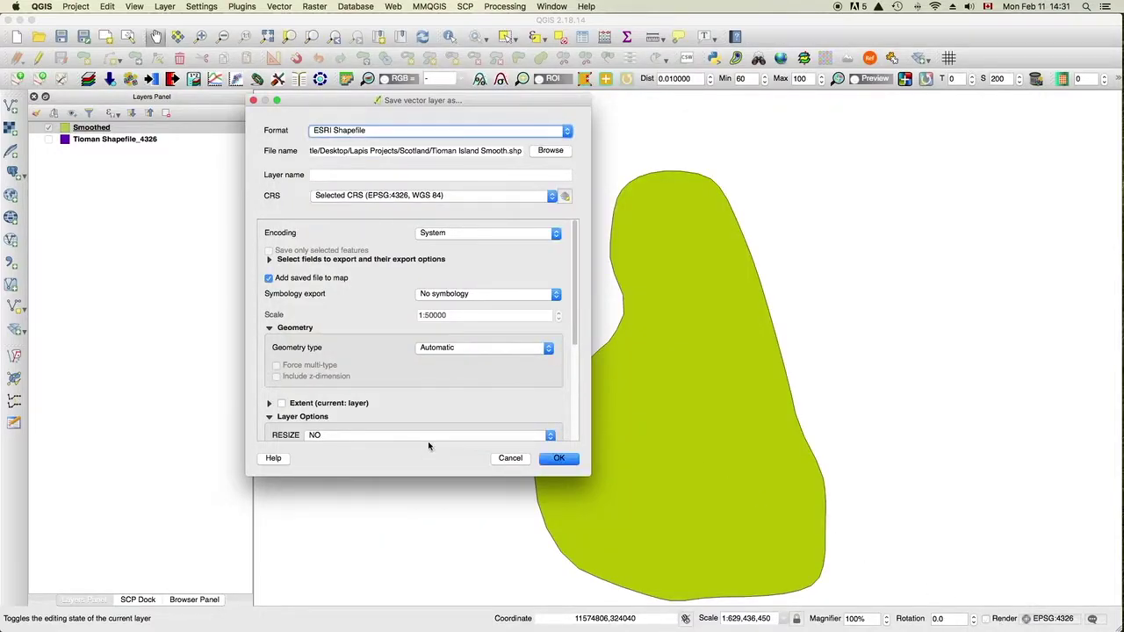
left_click(576, 457)
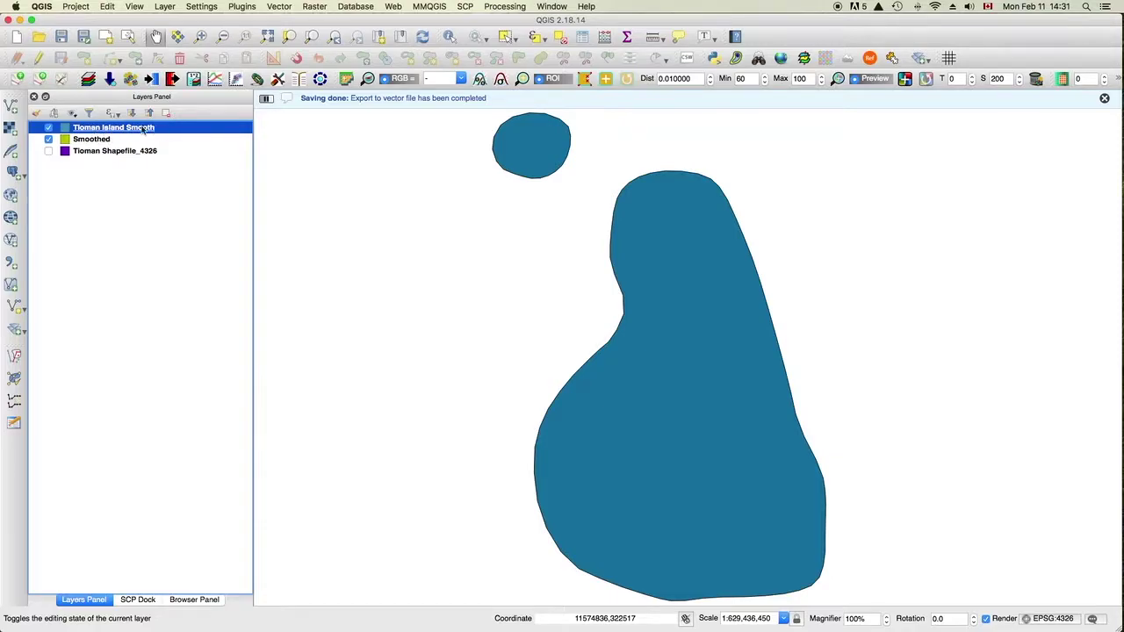
- Remove both the Smoothed and Tioman Shapefile_4326 layers from the project
right_click(105, 142)
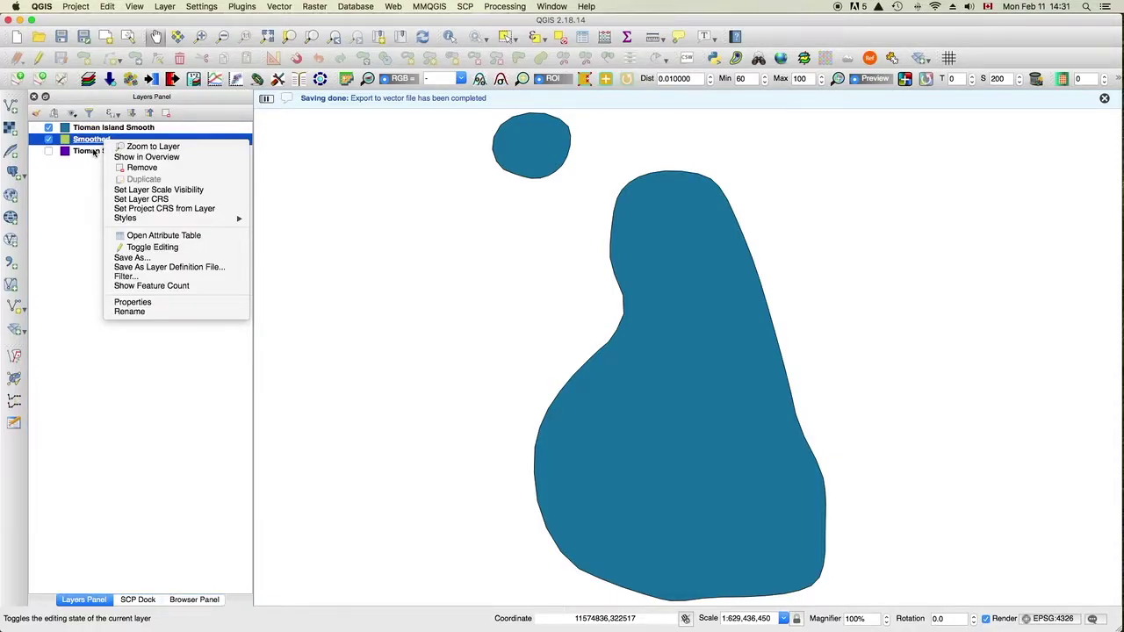
left_click(94, 152)
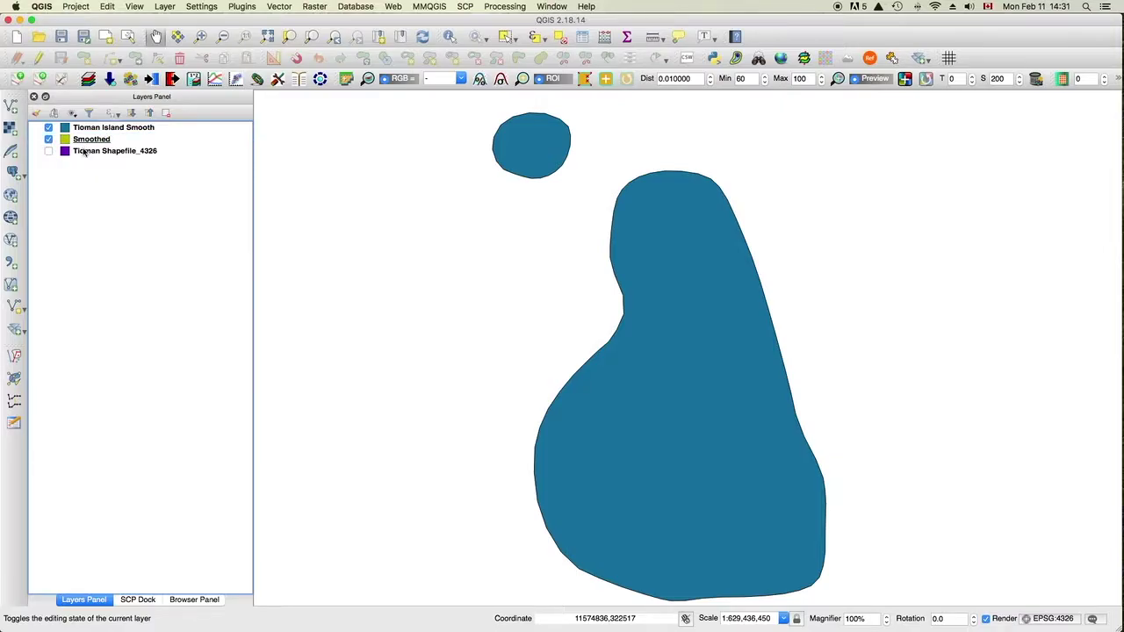
left_click(92, 152, "shift")
right_click(90, 156)
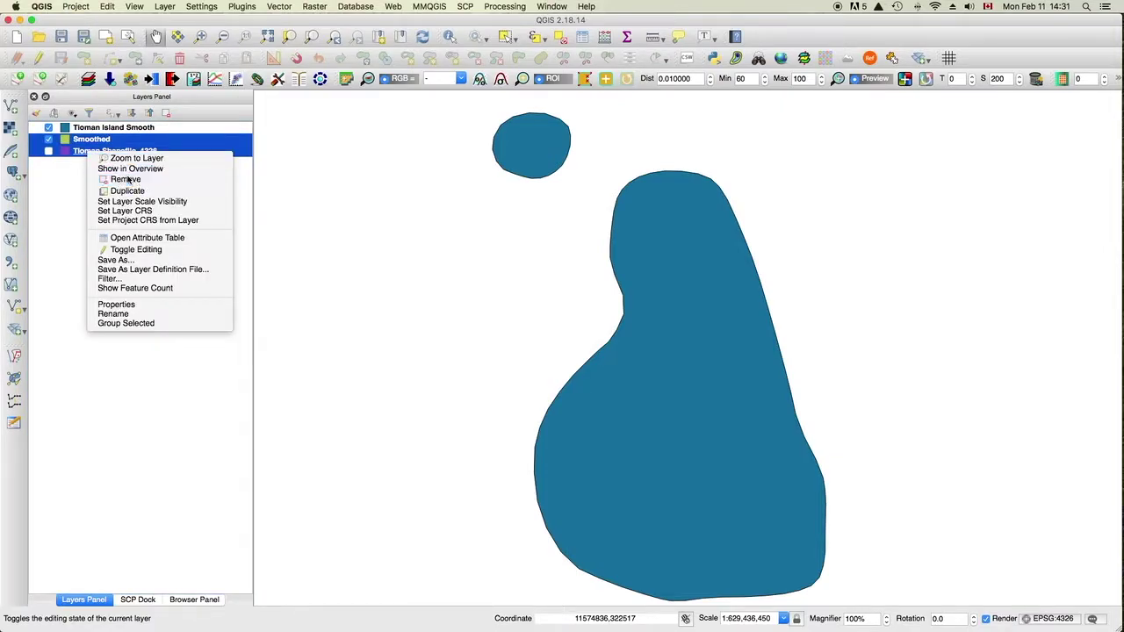
left_click(123, 179)
left_click(600, 337)
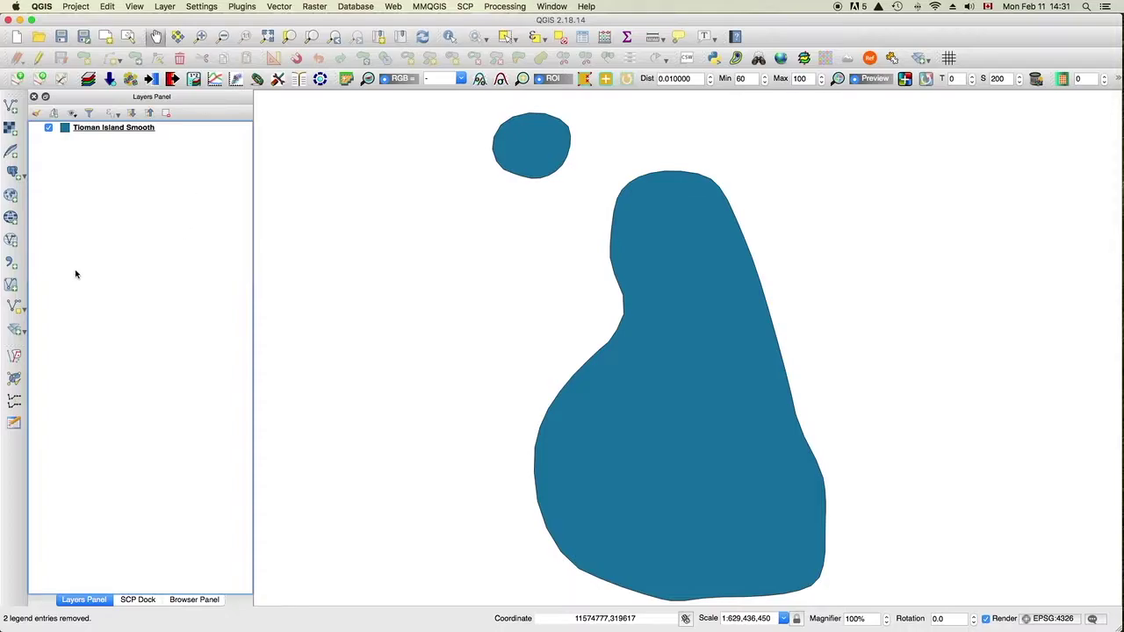
- Create a new line-type shapefile layer saved as 'tioman line vector'
left_click(13, 305)
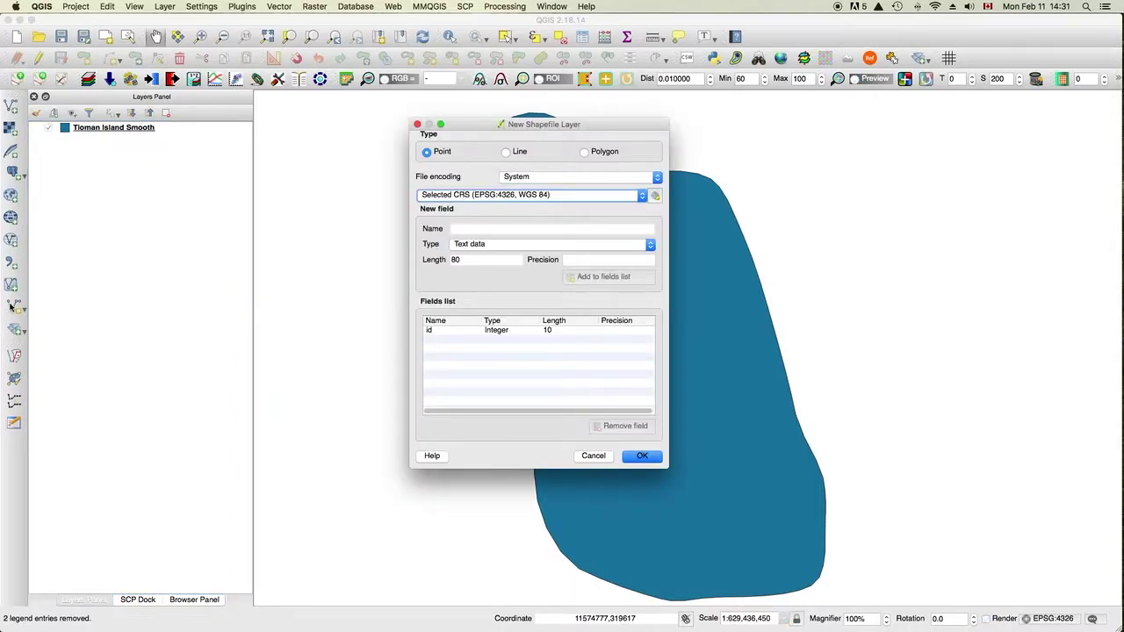
left_click(518, 151)
left_click(642, 457)
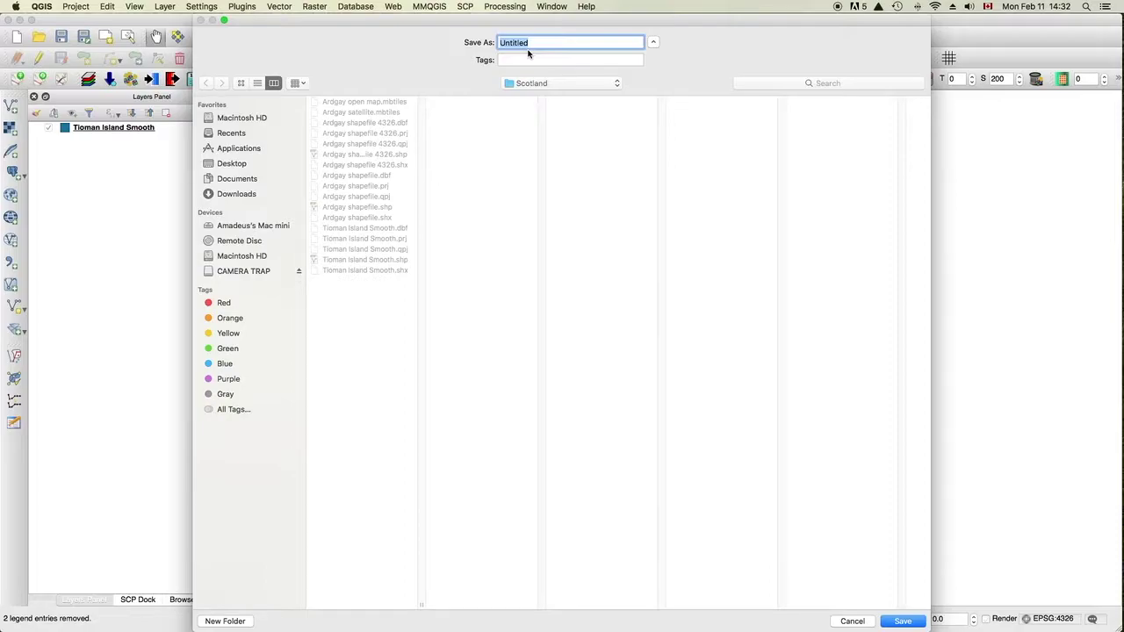
type("tioman line vecotr")
key("BackSpace")
type("tor")
left_click(904, 621)
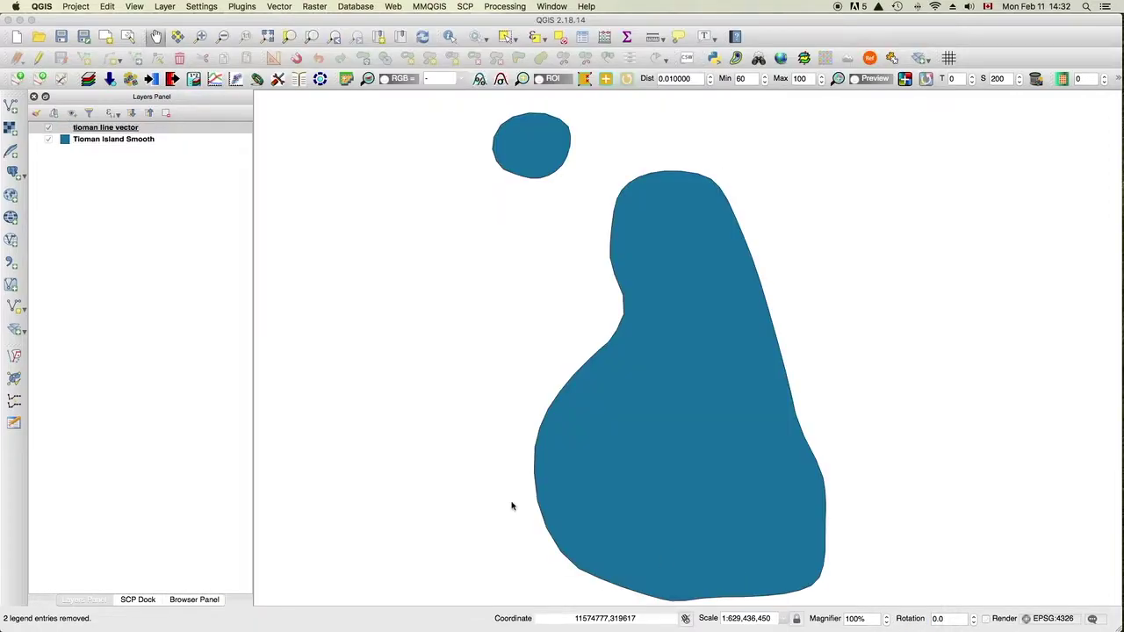
- In edit mode, trace a winding line from the island's north end to its southern tip
left_click(39, 59)
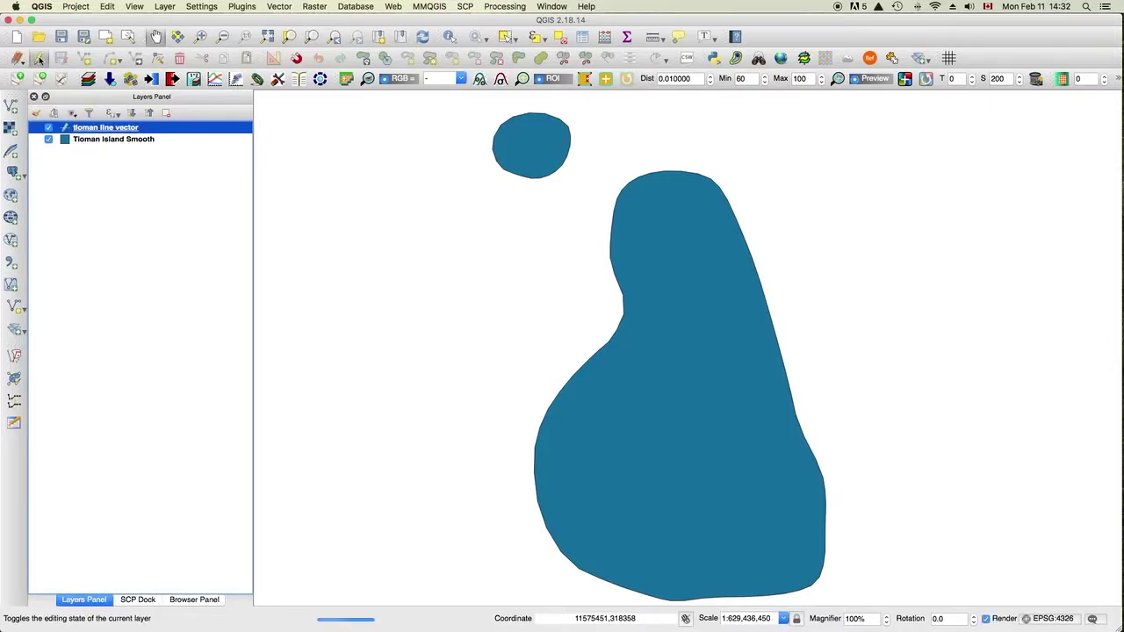
left_click(85, 59)
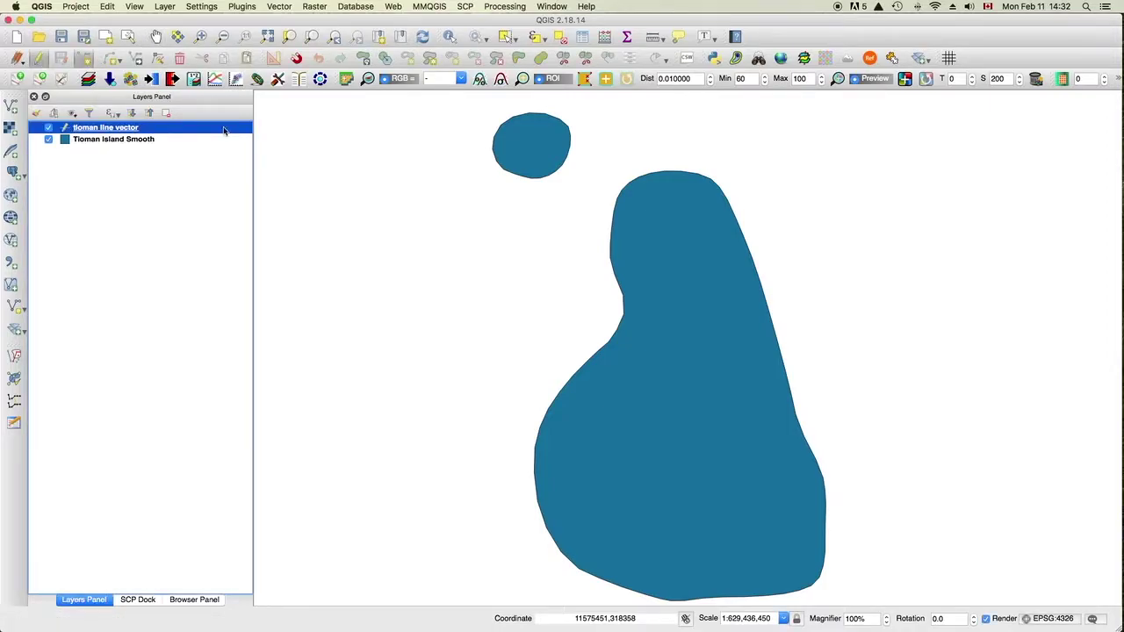
left_click(626, 187)
left_click(715, 216)
left_click(746, 325)
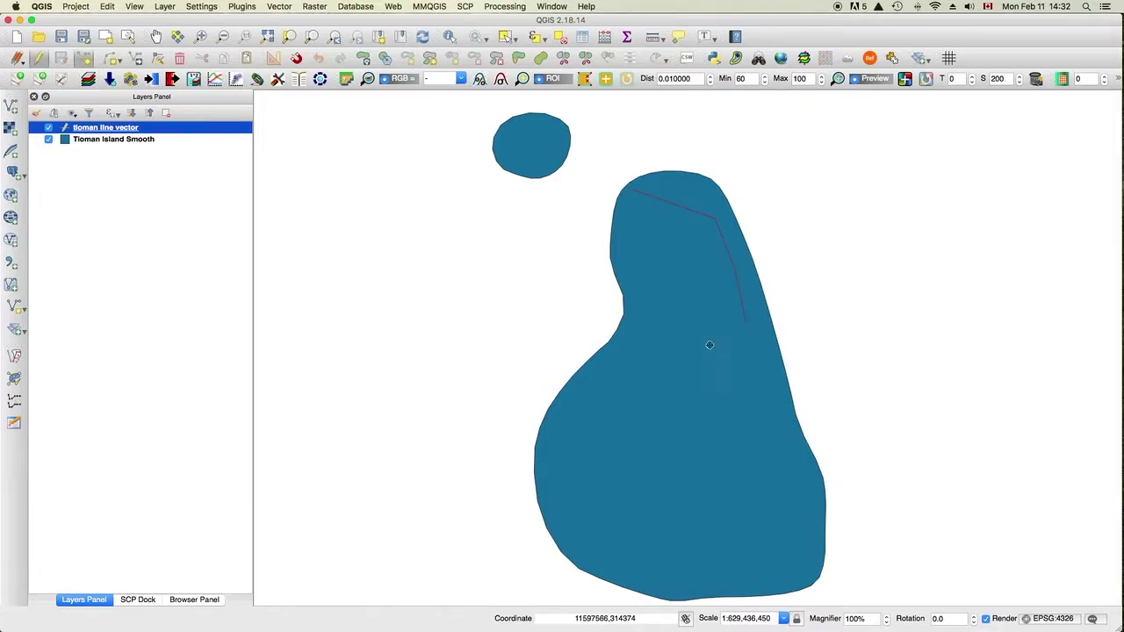
left_click(641, 394)
left_click(638, 420)
left_click(648, 448)
left_click(762, 507)
left_click(762, 529)
left_click(763, 567)
left_click(770, 571)
left_click(800, 574)
- Finish the line feature without attributes and save the layer edits
right_click(817, 566)
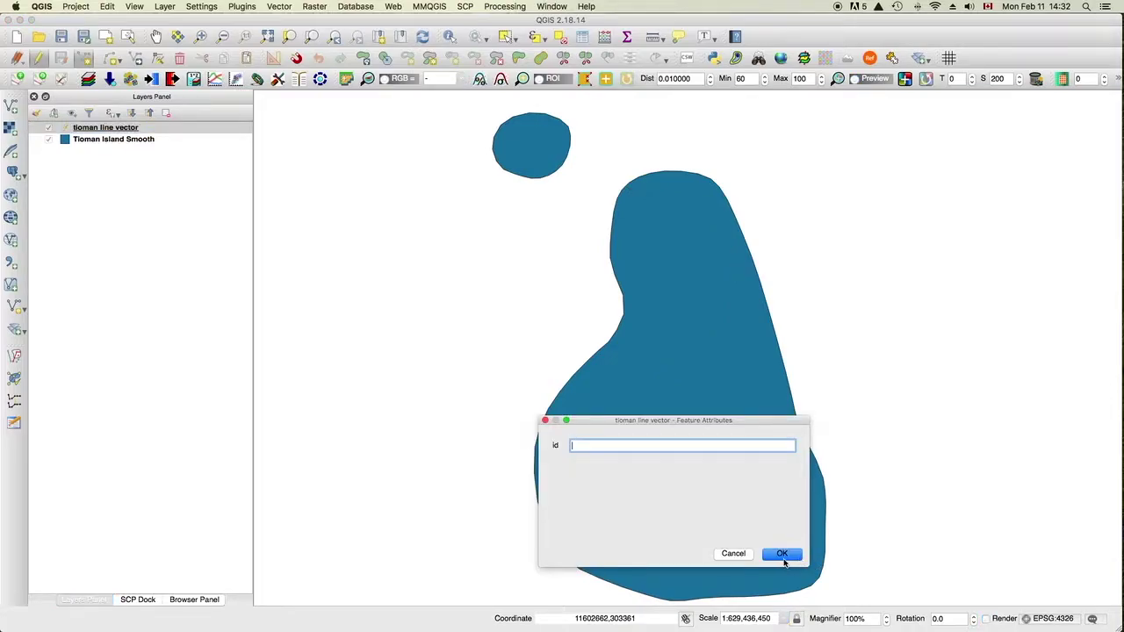
left_click(782, 554)
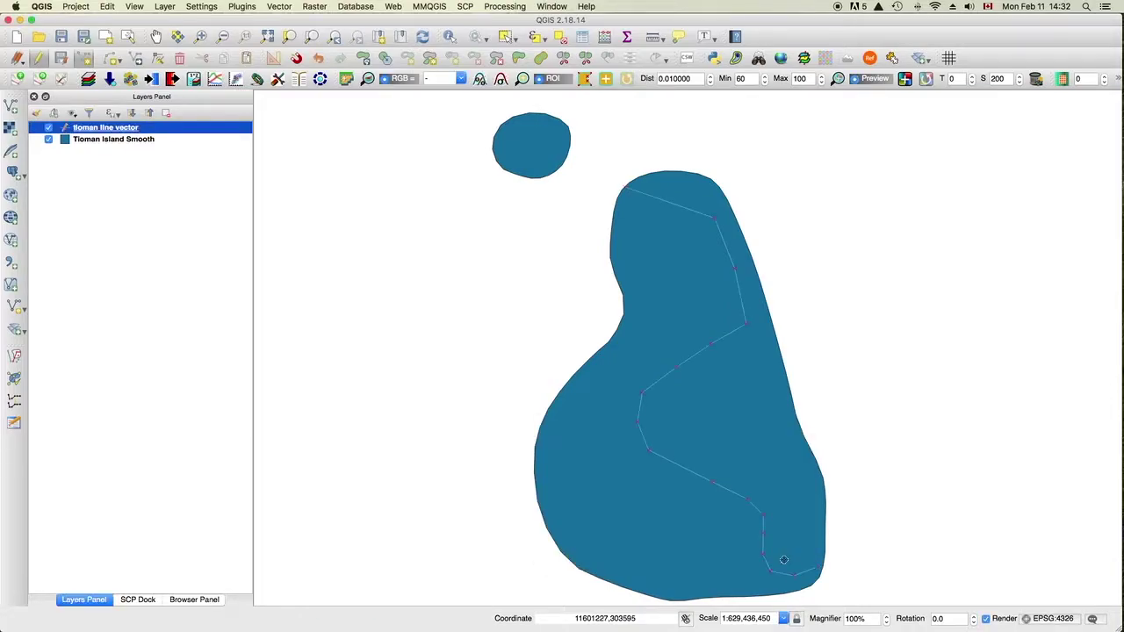
left_click(39, 62)
left_click(646, 332)
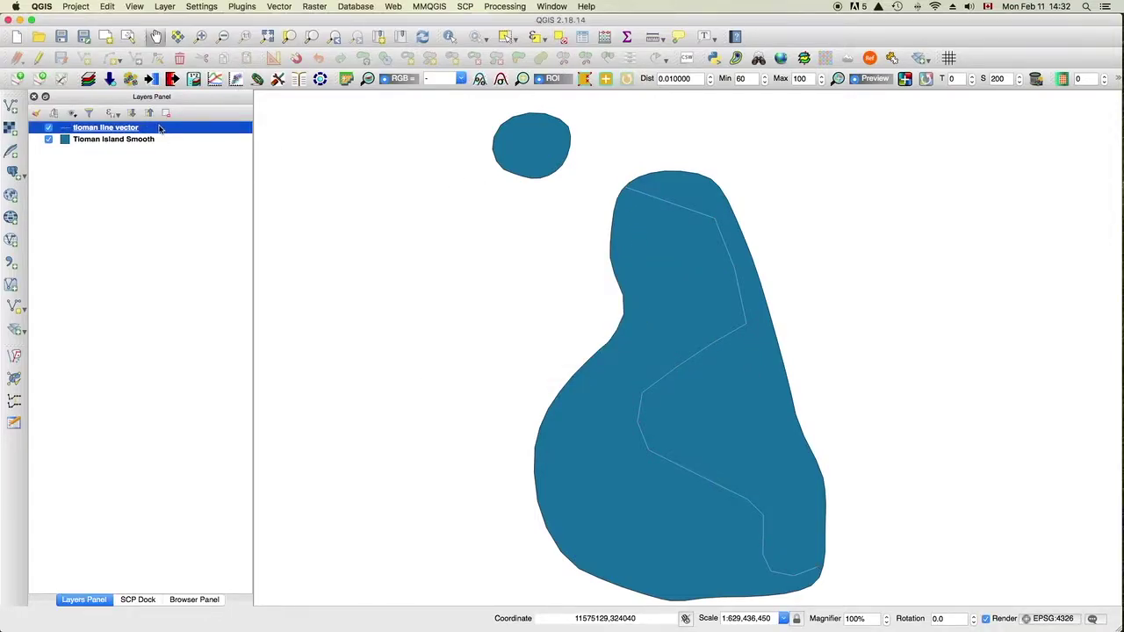
- Open the Smooth geometry tool from the Processing Toolbox
left_click(505, 6)
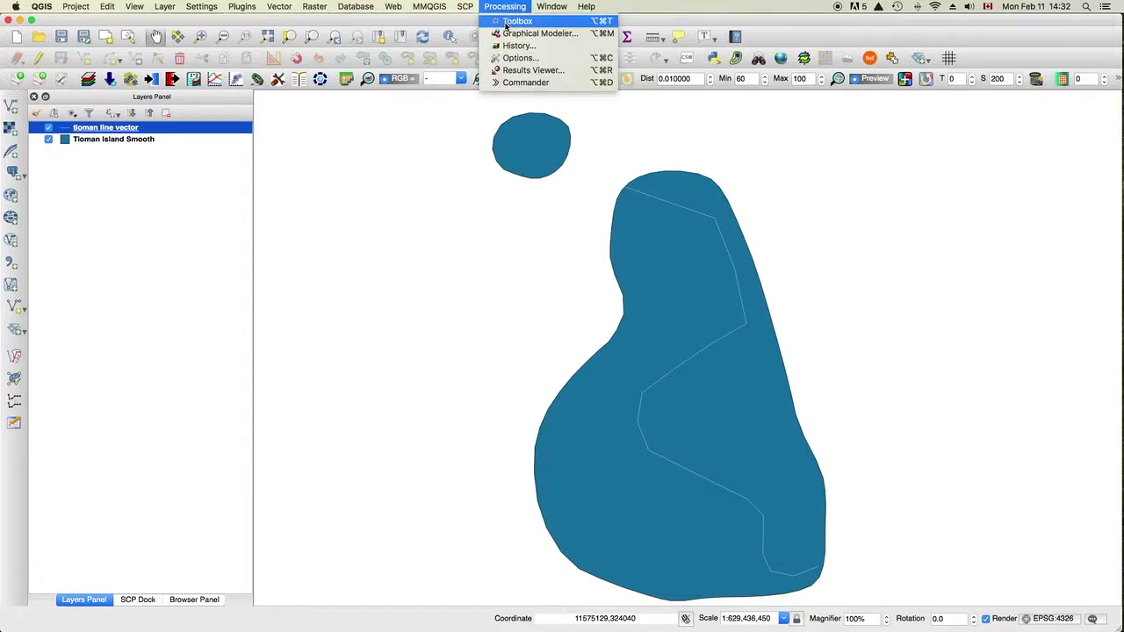
left_click(520, 36)
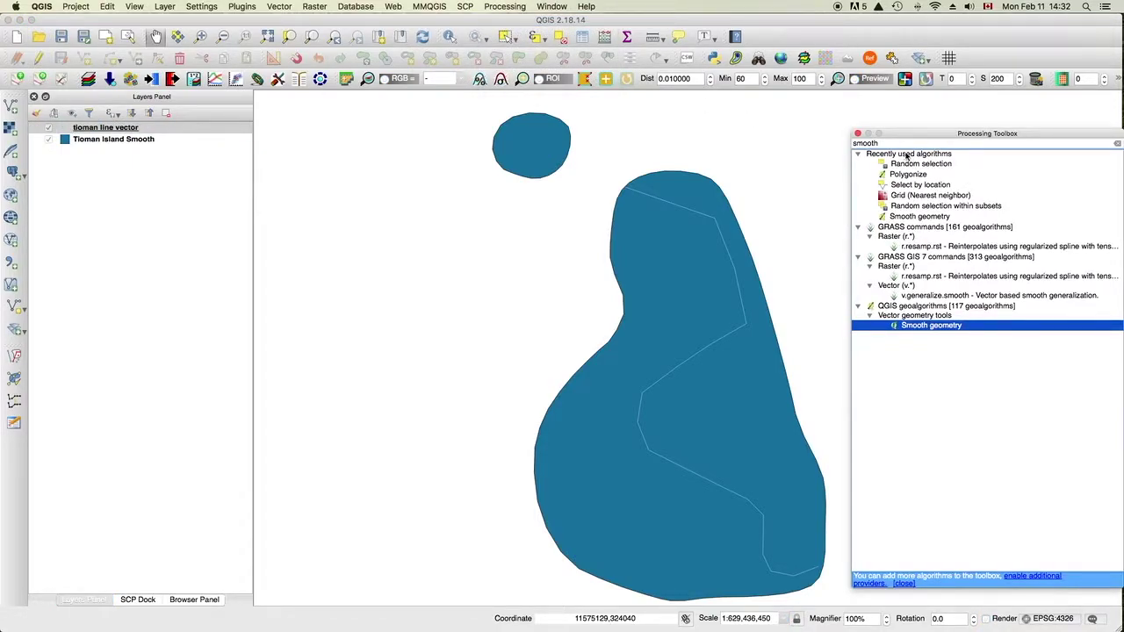
left_click(918, 216)
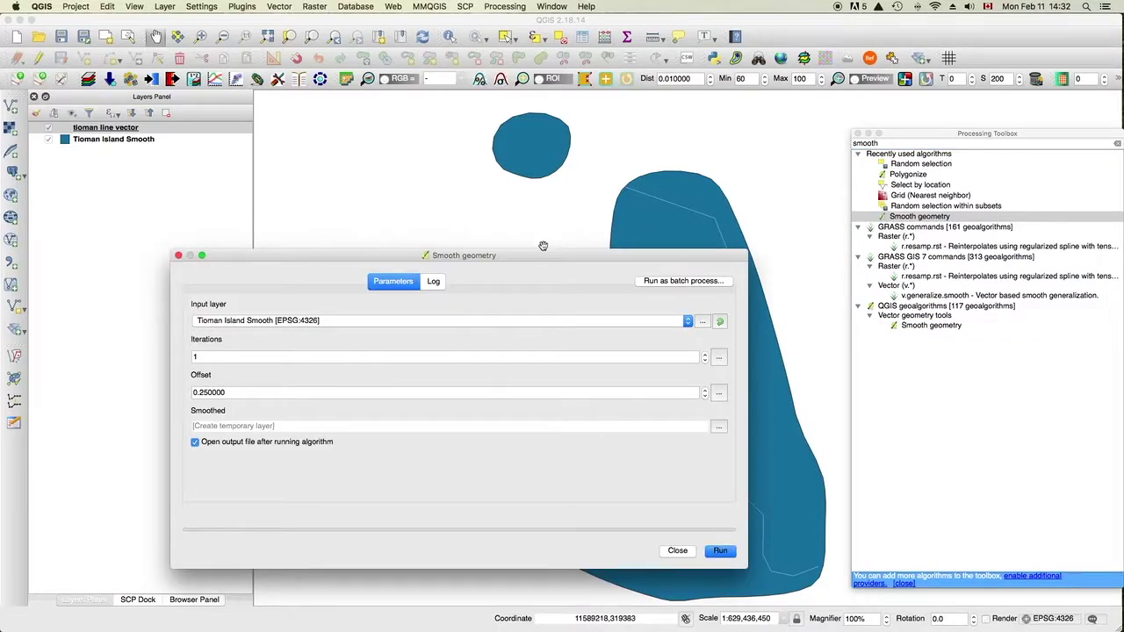
left_click_drag(527, 255, 600, 190)
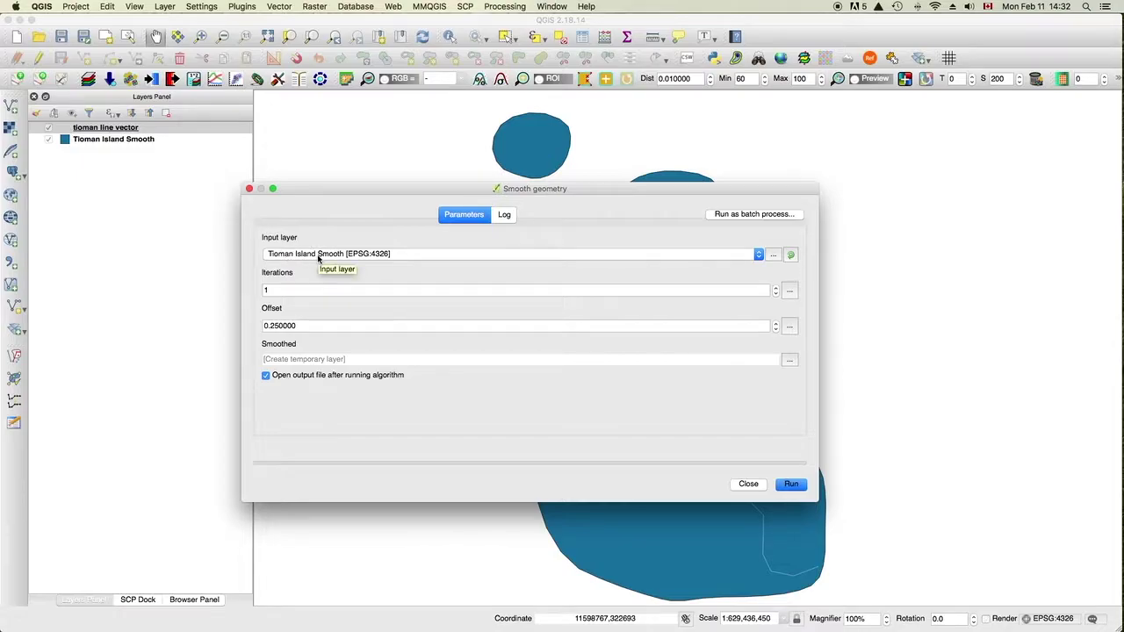
- Smooth the tioman line vector layer, saving the output to tioman line smooth.shp
left_click(318, 256)
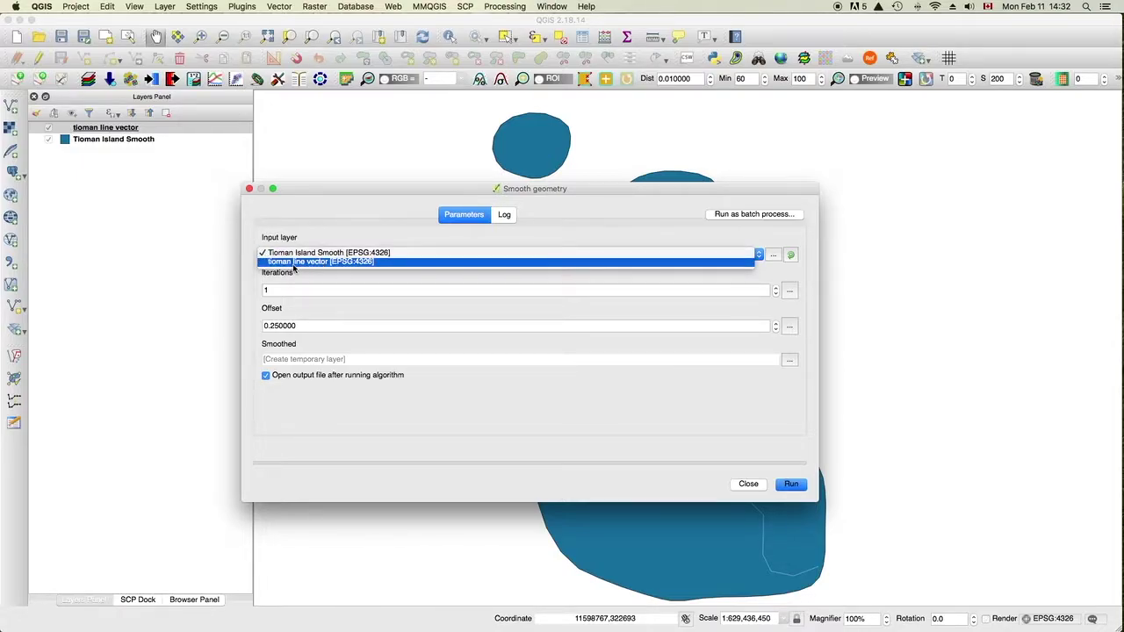
left_click(295, 262)
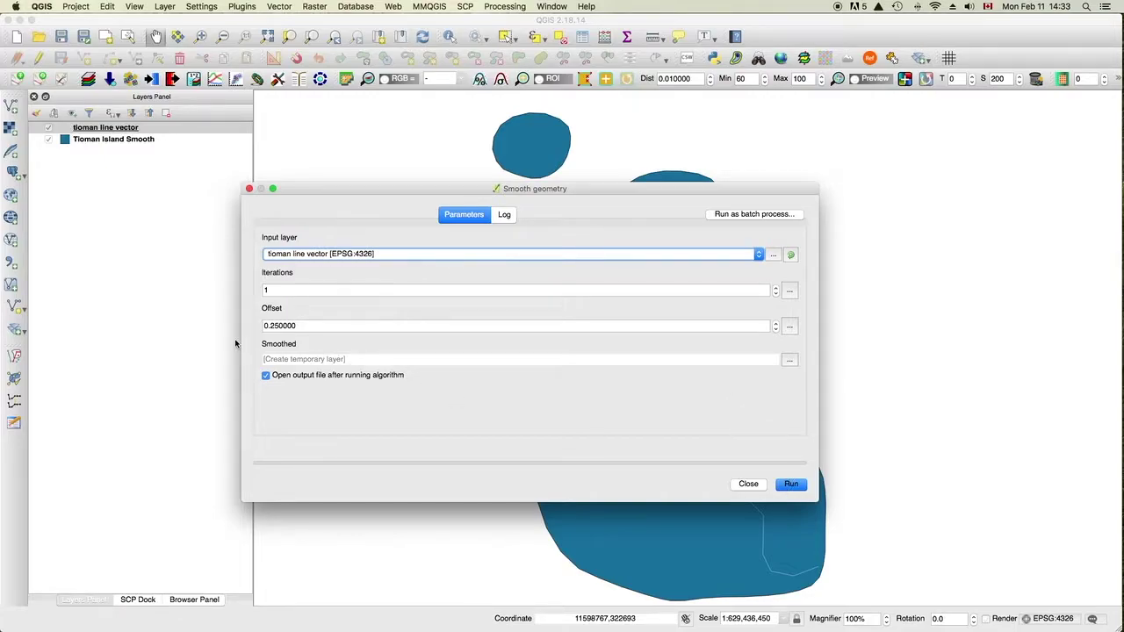
left_click(790, 360)
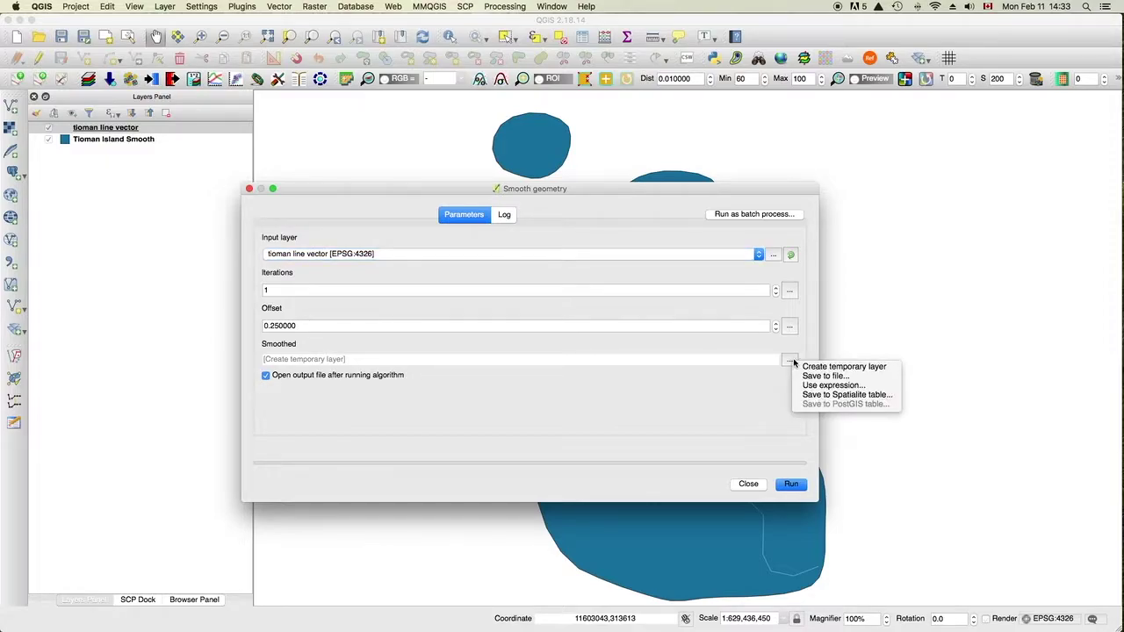
left_click(821, 375)
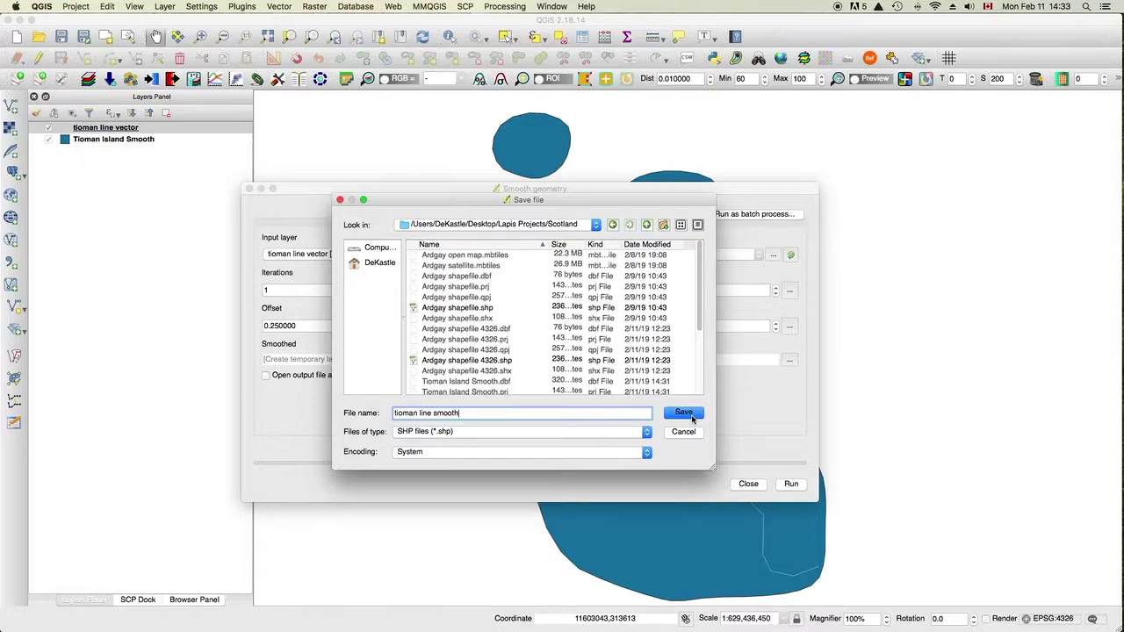
left_click(691, 414)
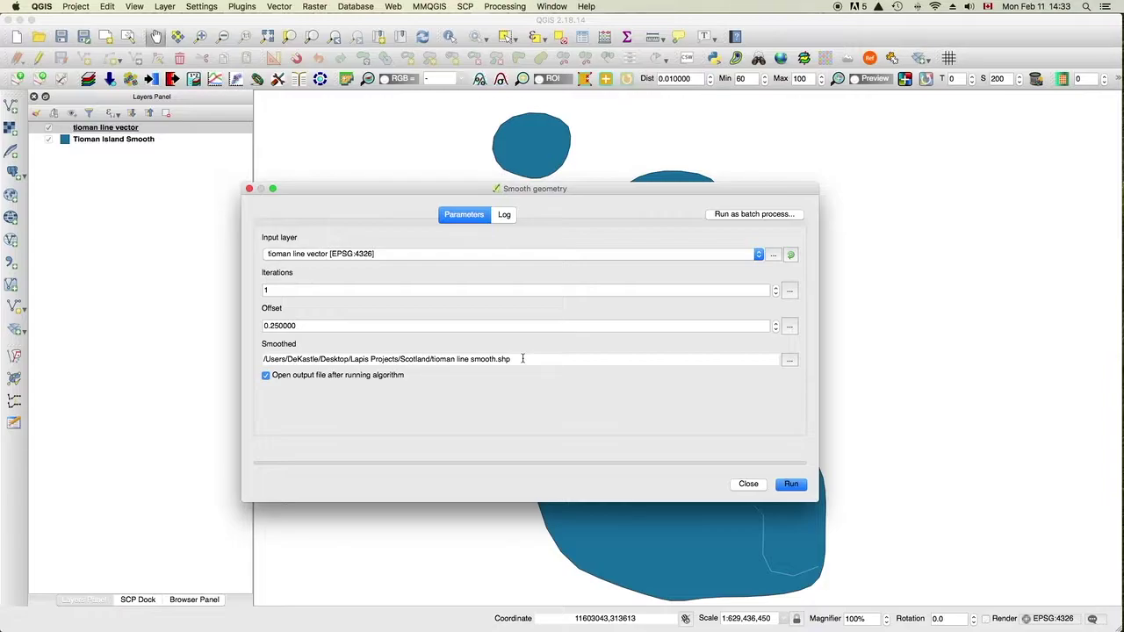
left_click(796, 484)
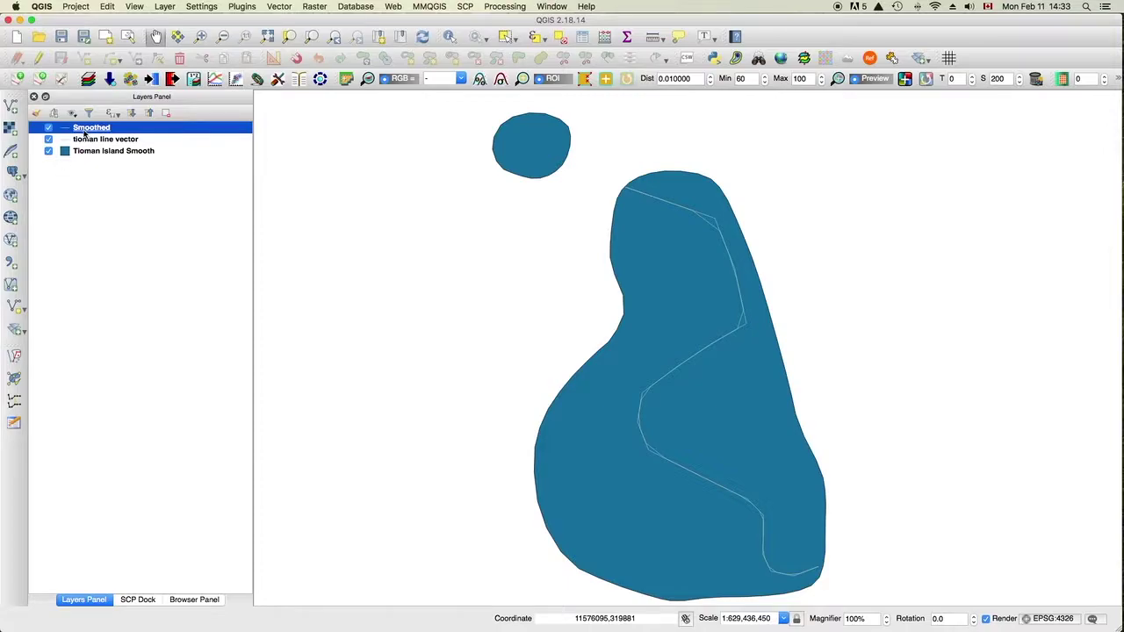
- Hide the tioman line vector layer and select the Smoothed layer
left_click(49, 140)
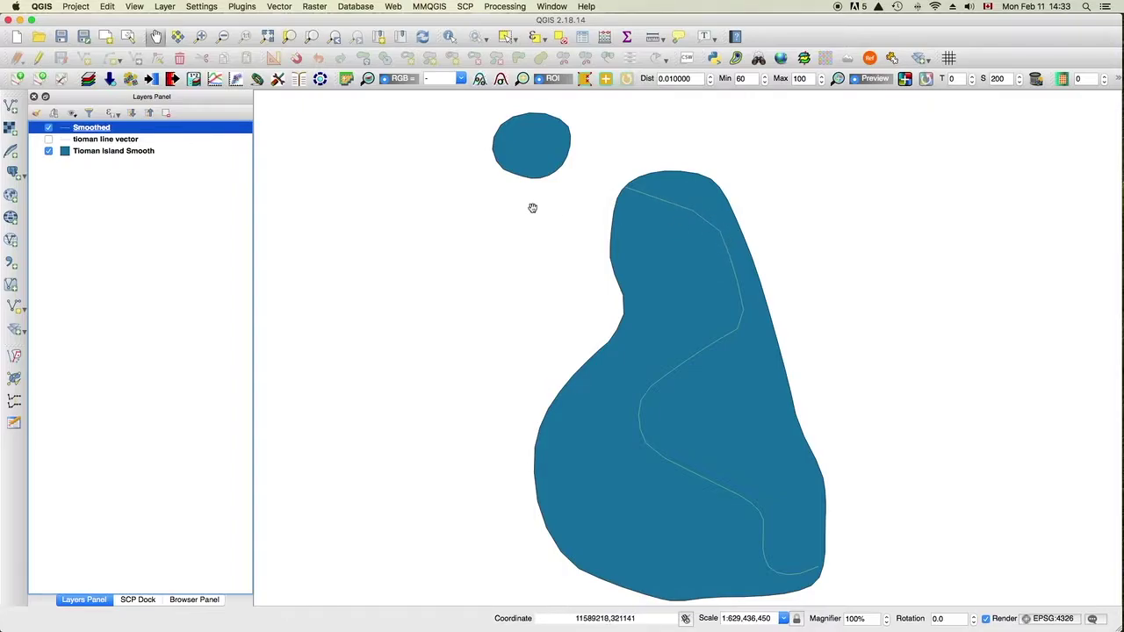
left_click(93, 140)
left_click(91, 129)
left_click(497, 8)
- Re-run Smooth geometry on the Smoothed line with Iterations set to 3
left_click(518, 20)
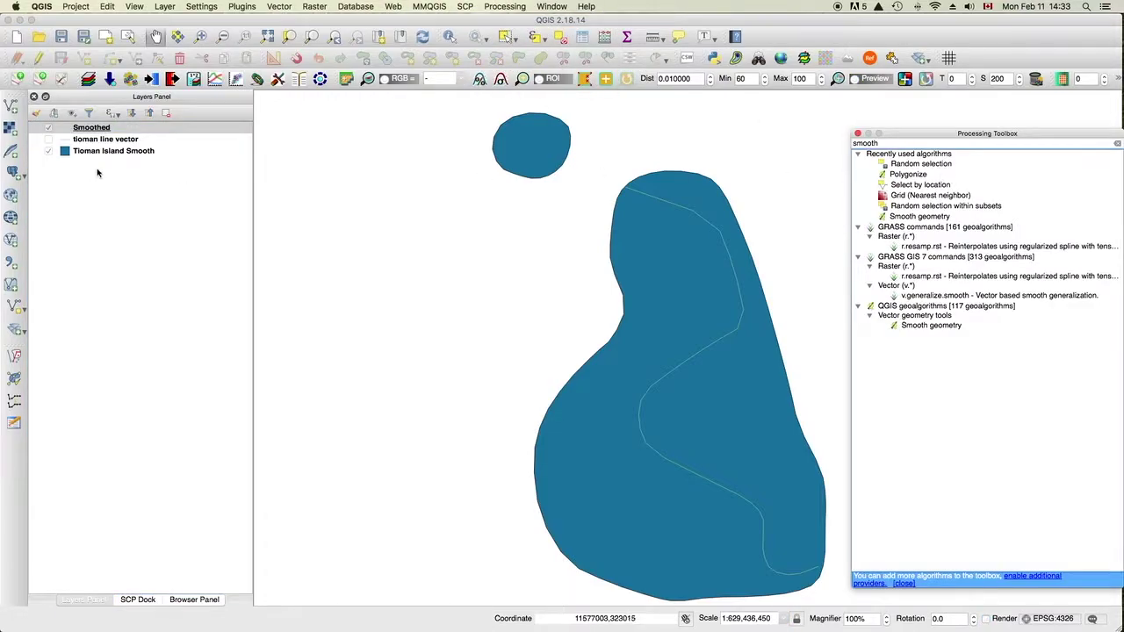
left_click(102, 139)
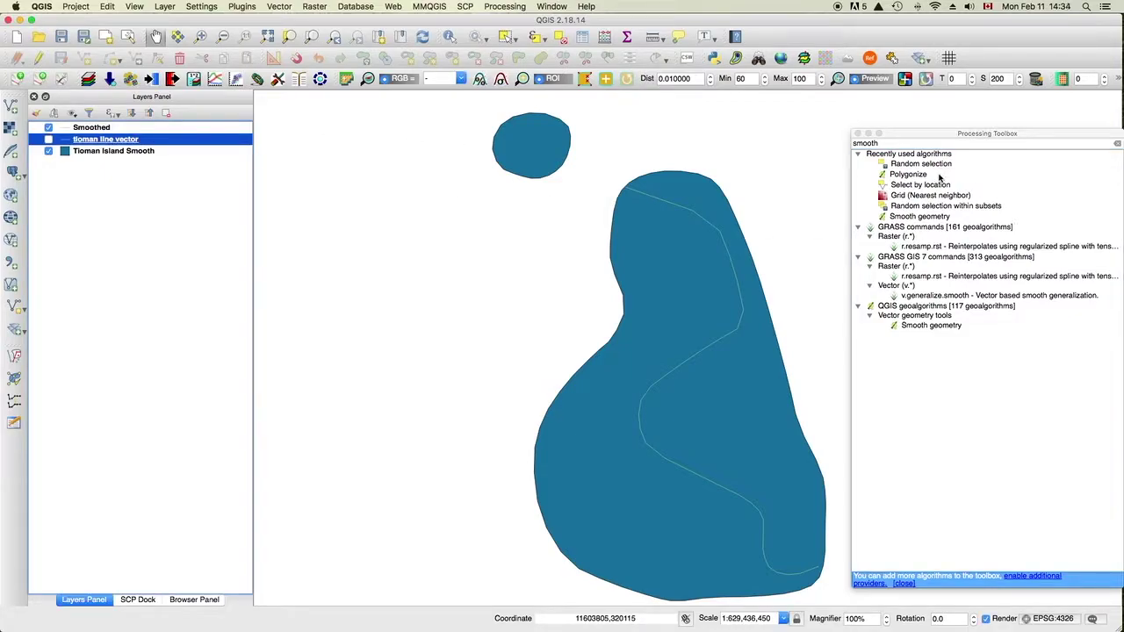
double_click(917, 215)
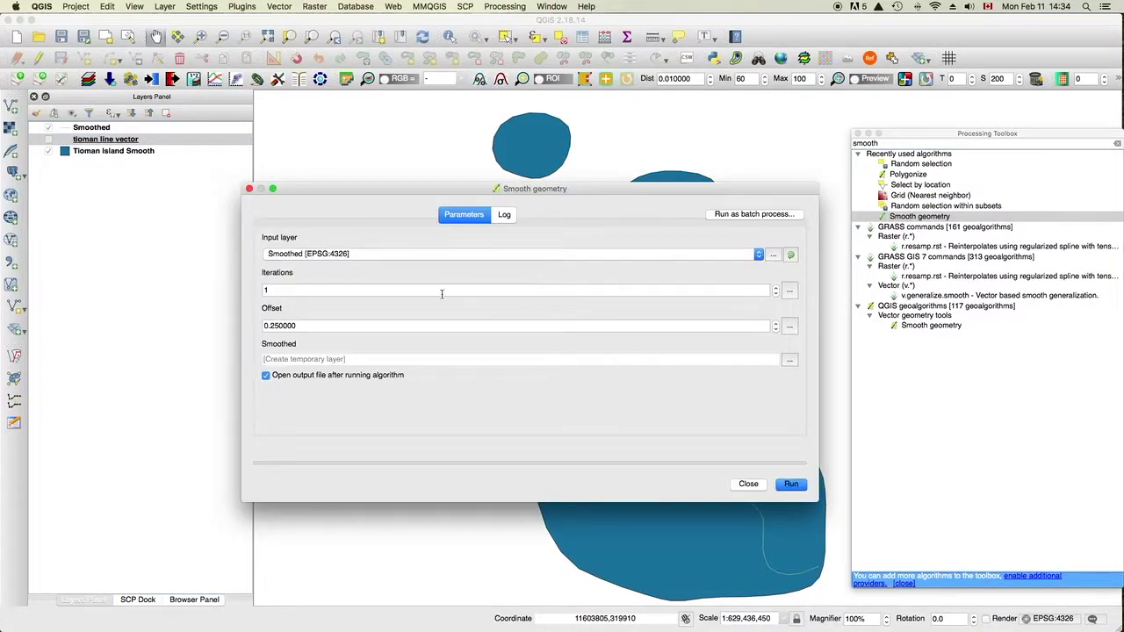
left_click(422, 290)
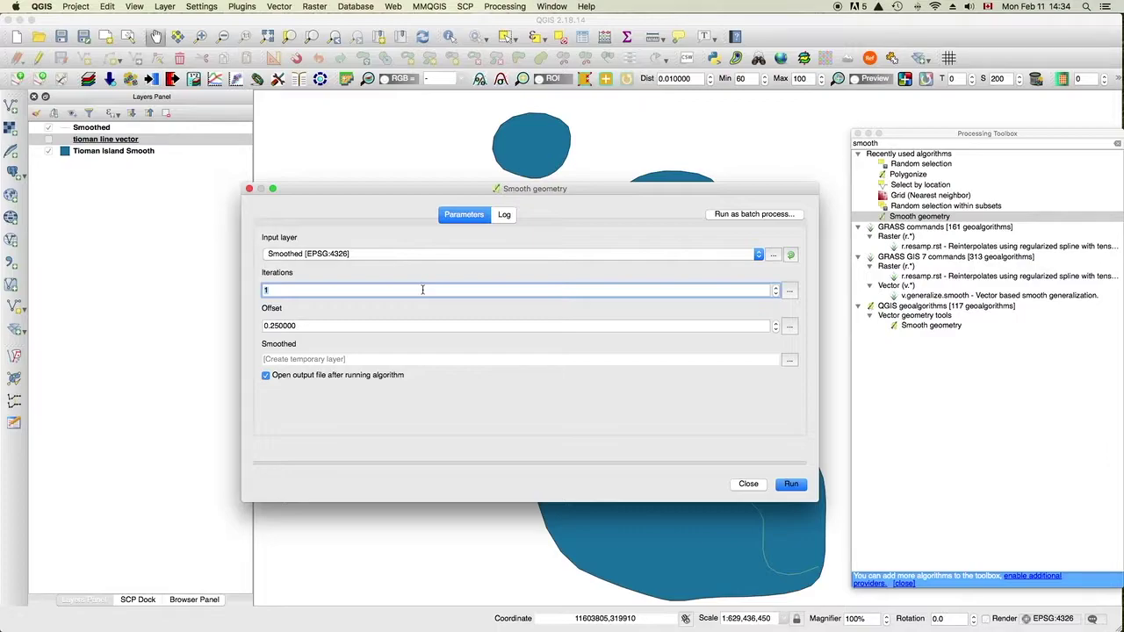
key("BackSpace")
type("3")
left_click(791, 484)
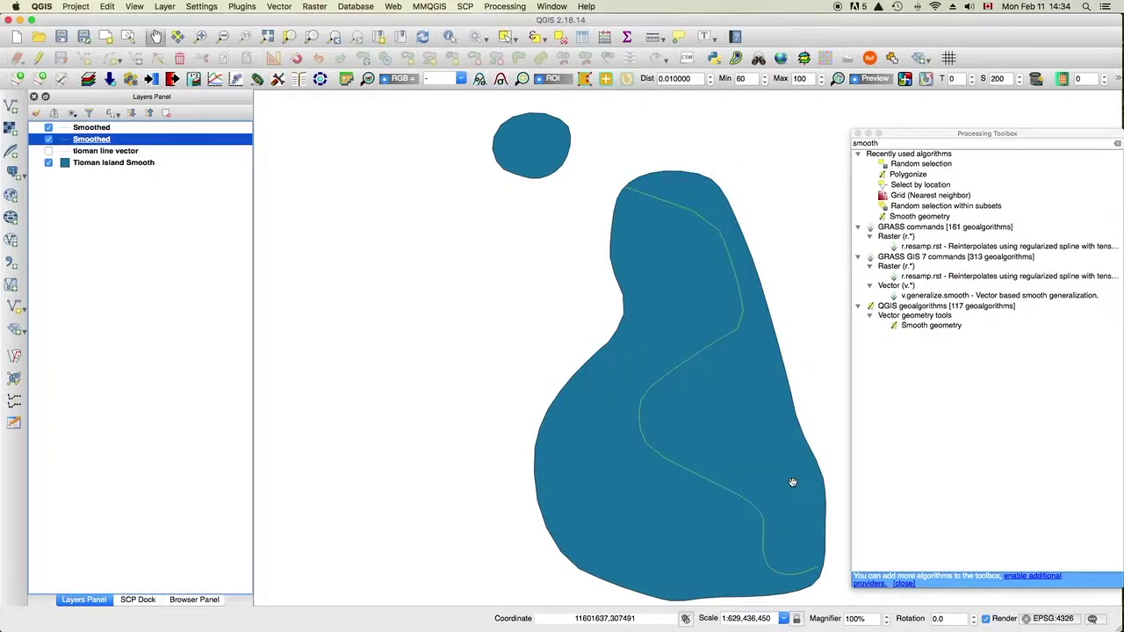
- Toggle the two Smoothed layers and tioman line vector on and off to compare the lines
left_click(48, 138)
left_click(48, 151)
left_click(48, 127)
left_click(48, 127)
left_click(48, 151)
left_click(48, 127)
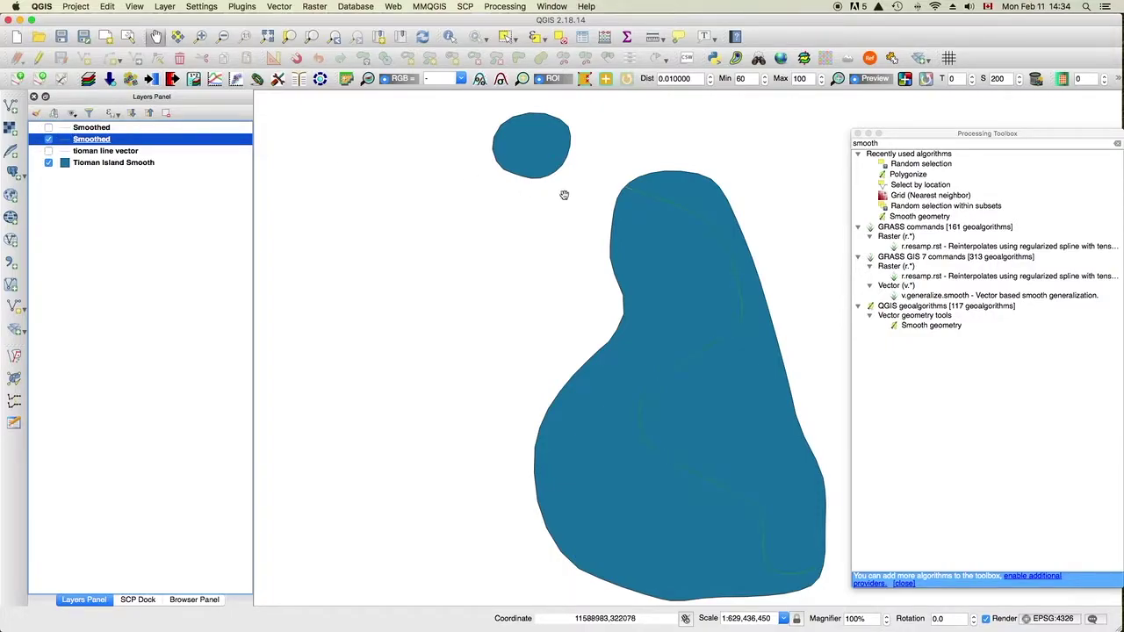